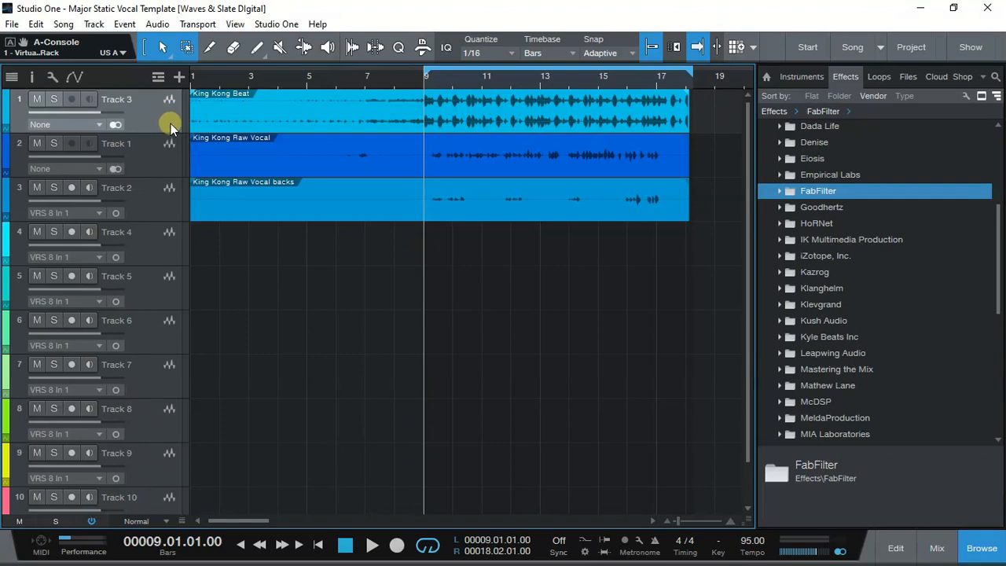
Bypass all inserts on the Vocal, Lead Vocal, Backing Vocal, Delay, ReVerb and Mix buses, plus the Lead and Backing Vocal sends
key("F3")
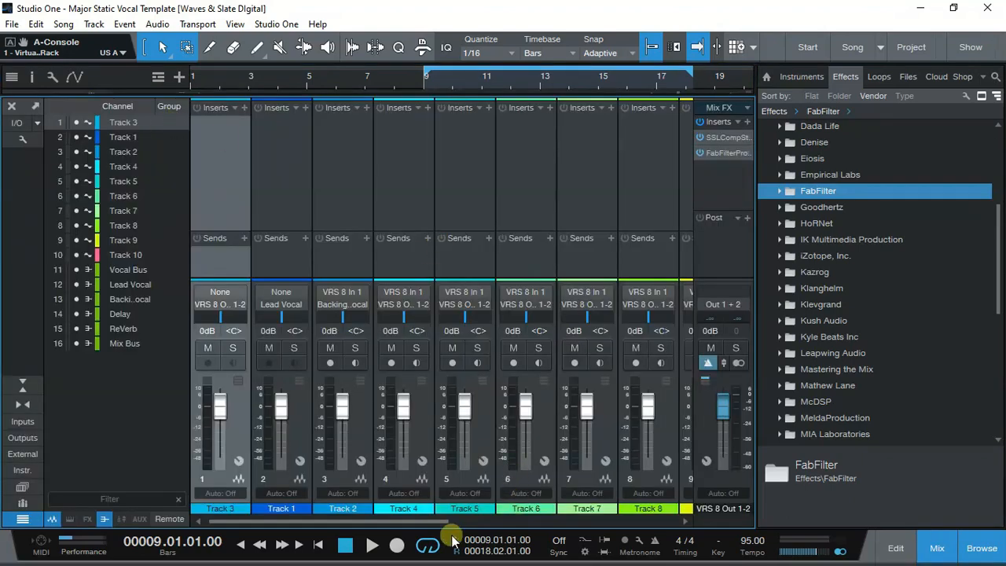
left_click_drag(432, 521, 639, 521)
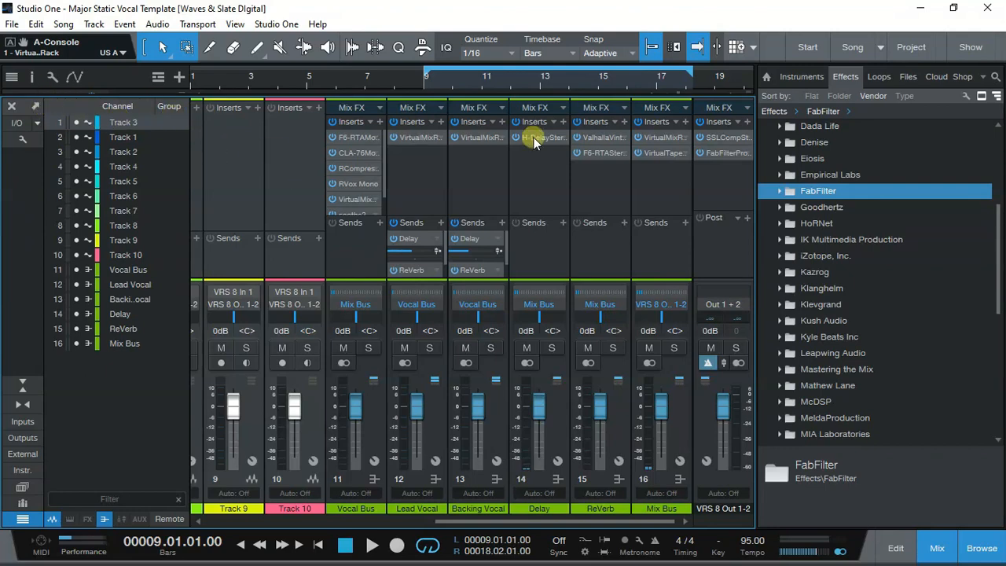
left_click(331, 121)
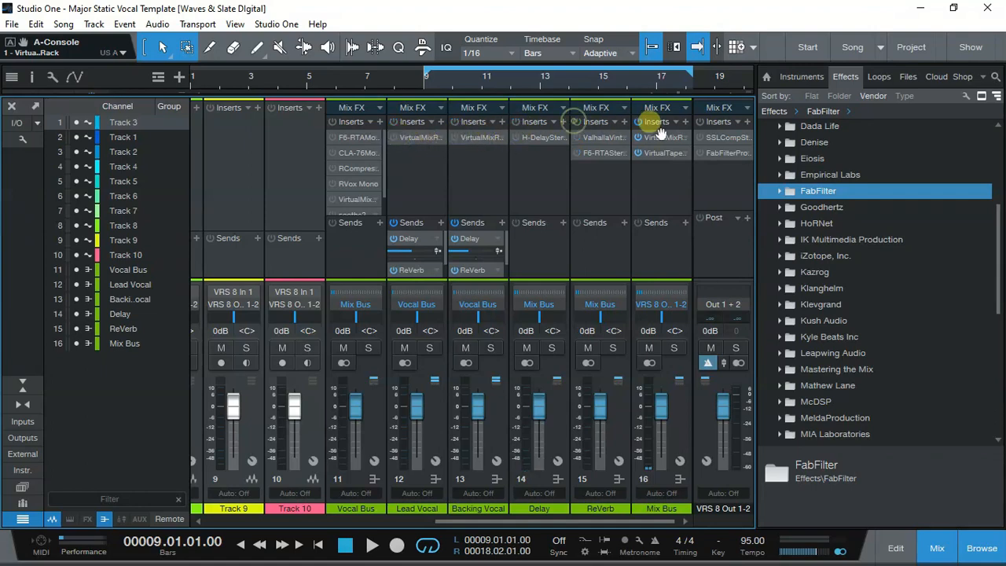
left_click(393, 226)
left_click(458, 224)
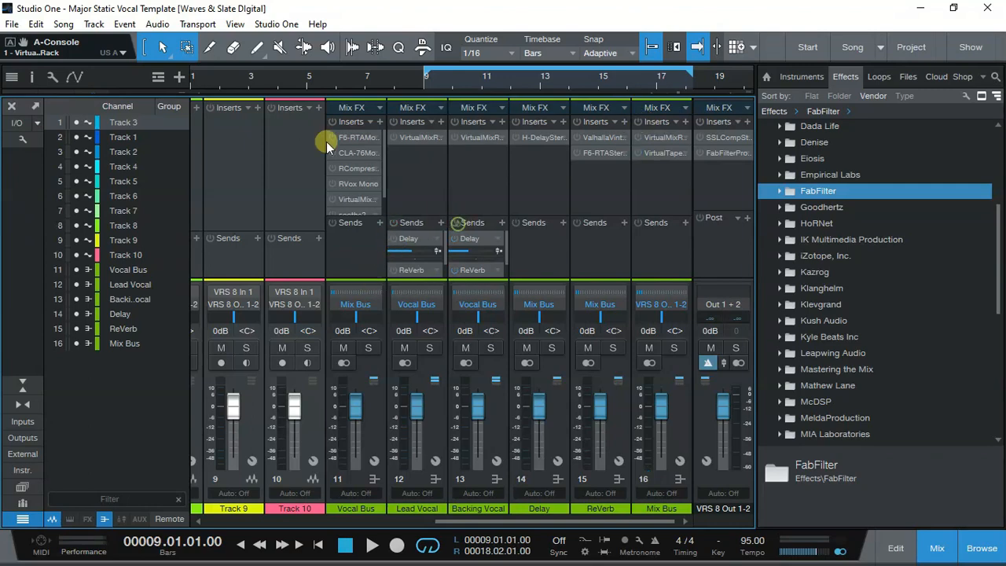
left_click(11, 107)
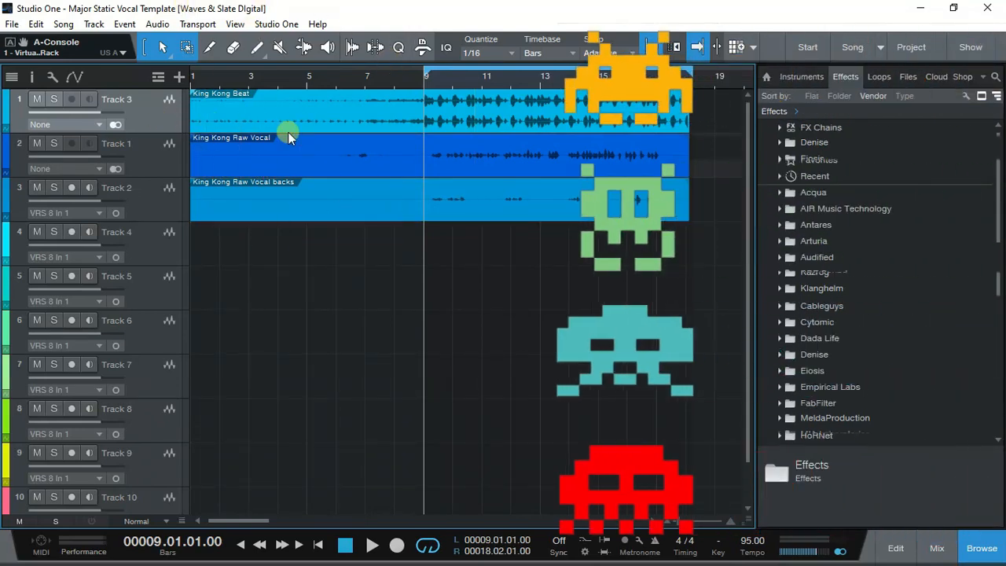
Lower the volume of the beat on Track 3 to -5.1 dB and audition the unprocessed mix
left_click_drag(102, 112, 85, 114)
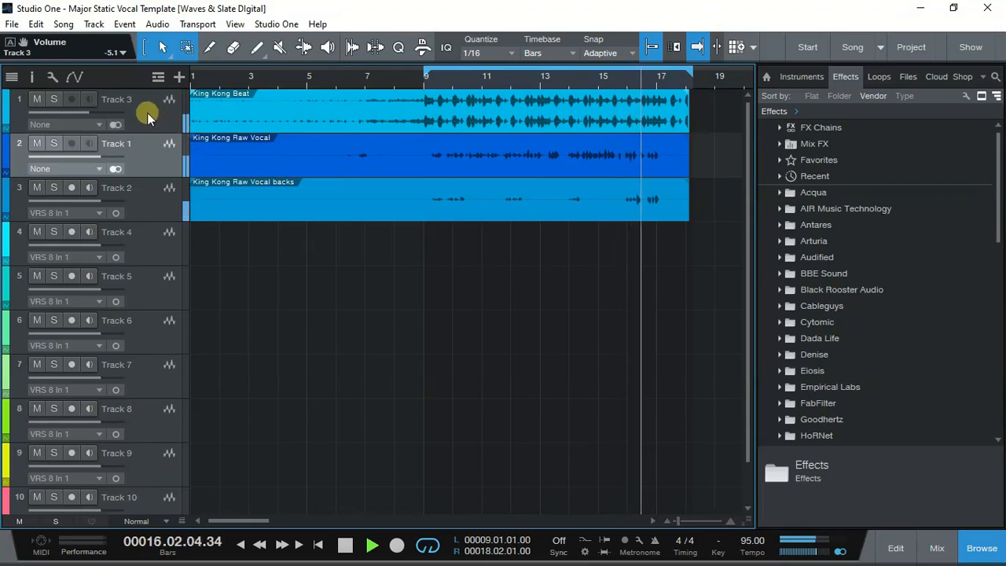
key("space")
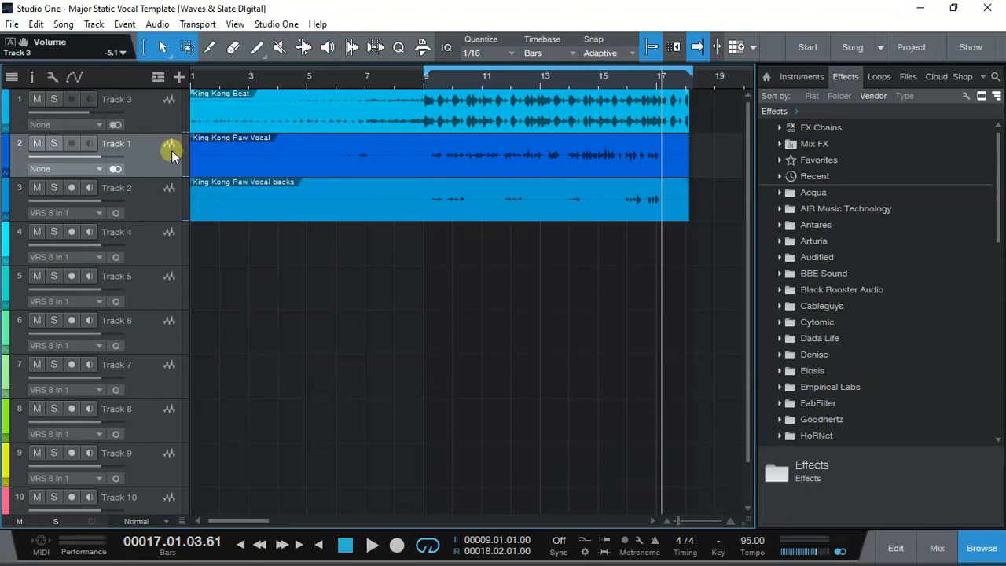
Reactivate all inserts on the Mix Bus in the mixing console
key("F3")
left_click_drag(437, 518, 661, 510)
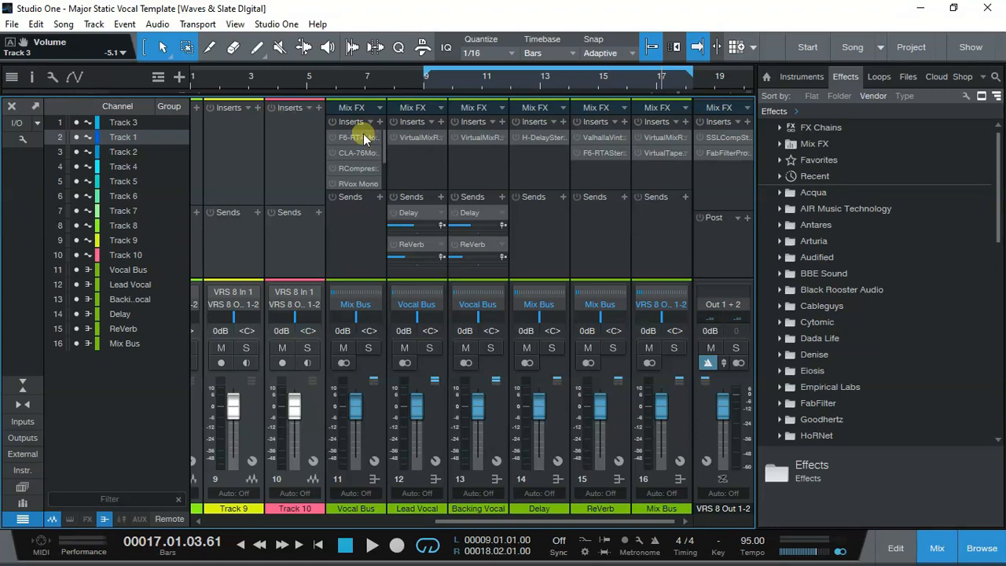
left_click_drag(563, 520, 621, 504)
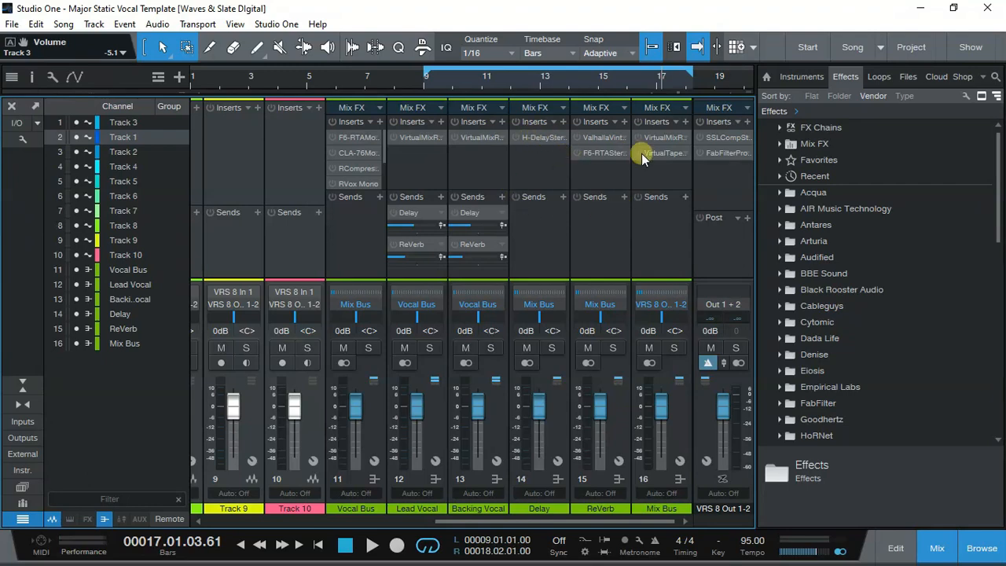
left_click(641, 124)
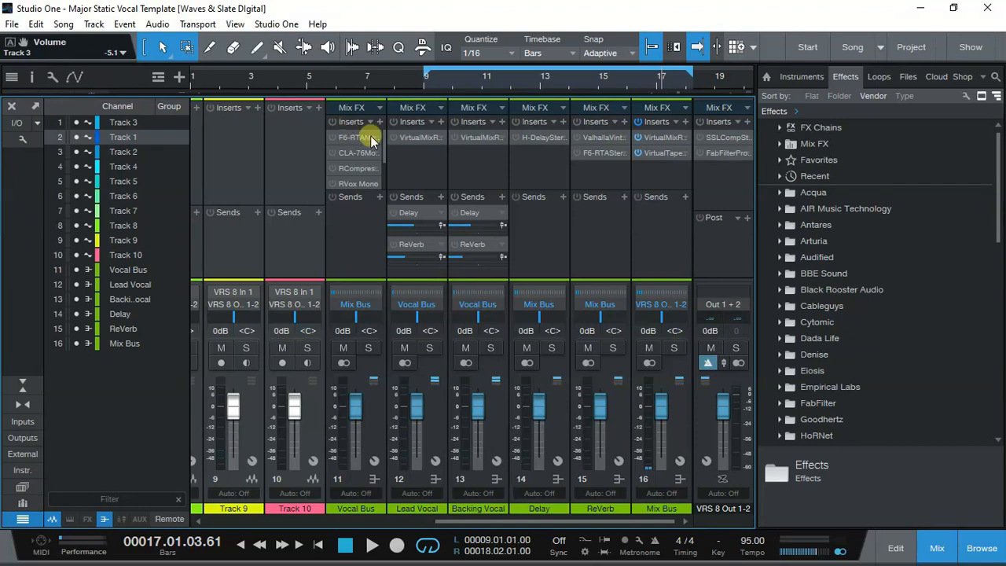
Activate the Lead Vocal bus's inserts and sends, and view its Virtual Mix Rack
left_click(433, 161)
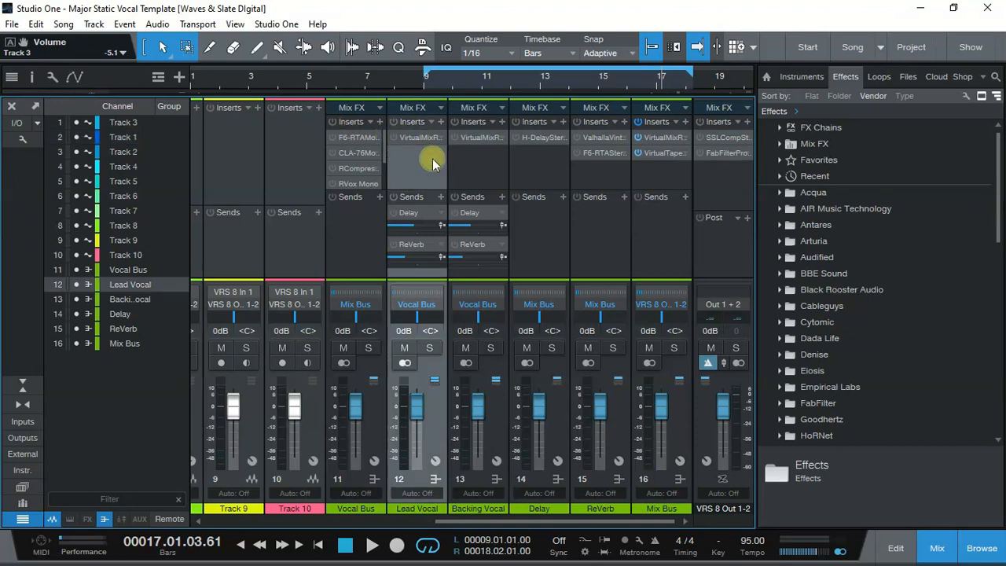
left_click(393, 138)
left_click(394, 197)
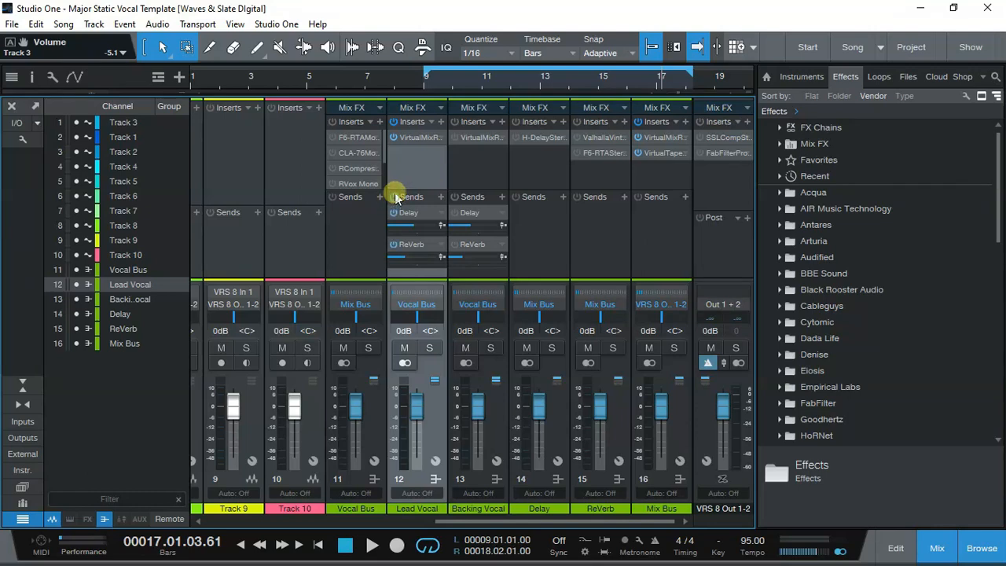
left_click(391, 136)
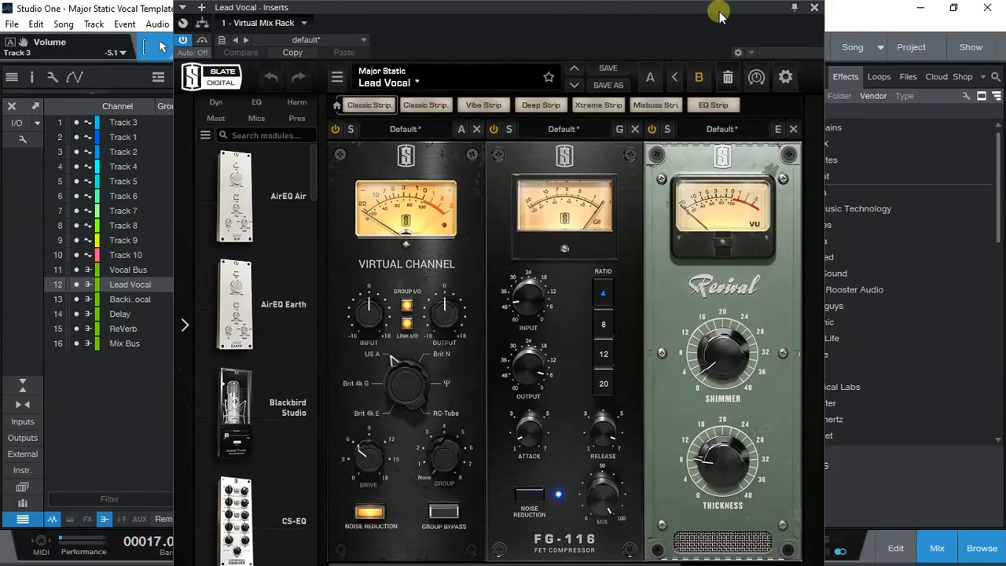
left_click_drag(716, 9, 770, 317)
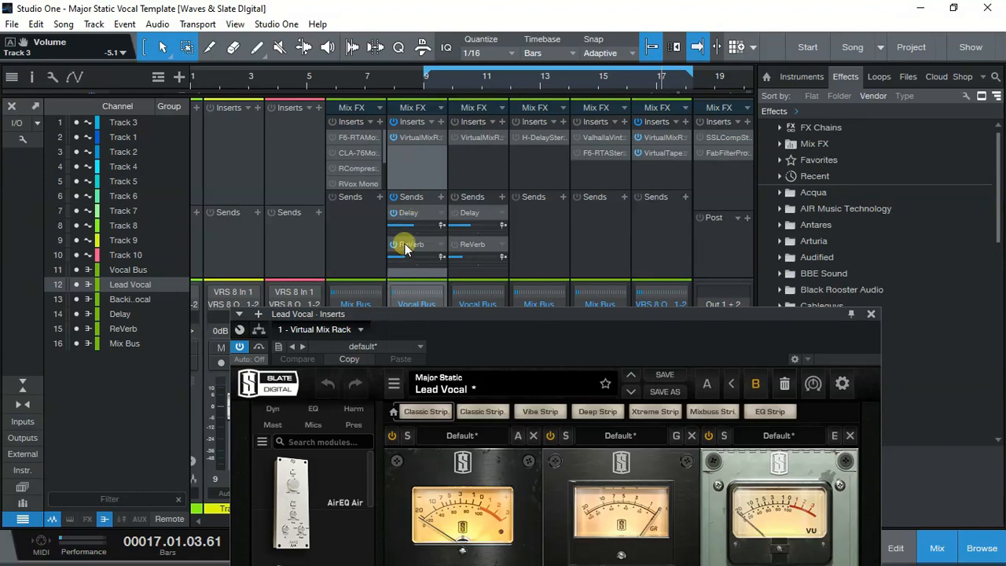
Activate the Delay and ReVerb bus inserts and check their H-Delay Stereo and ValhallaVintageVerb plug-ins
left_click(531, 137)
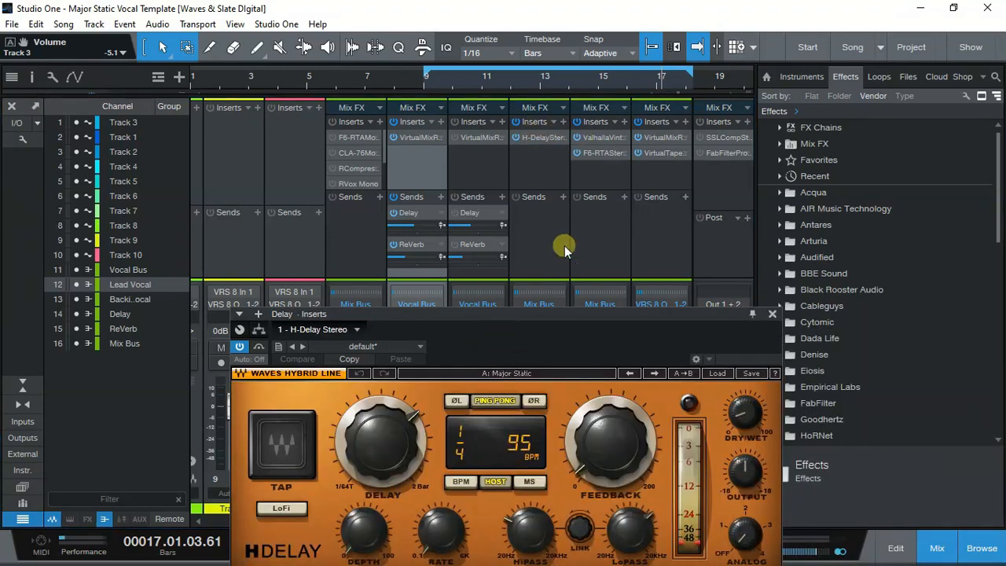
left_click(604, 138)
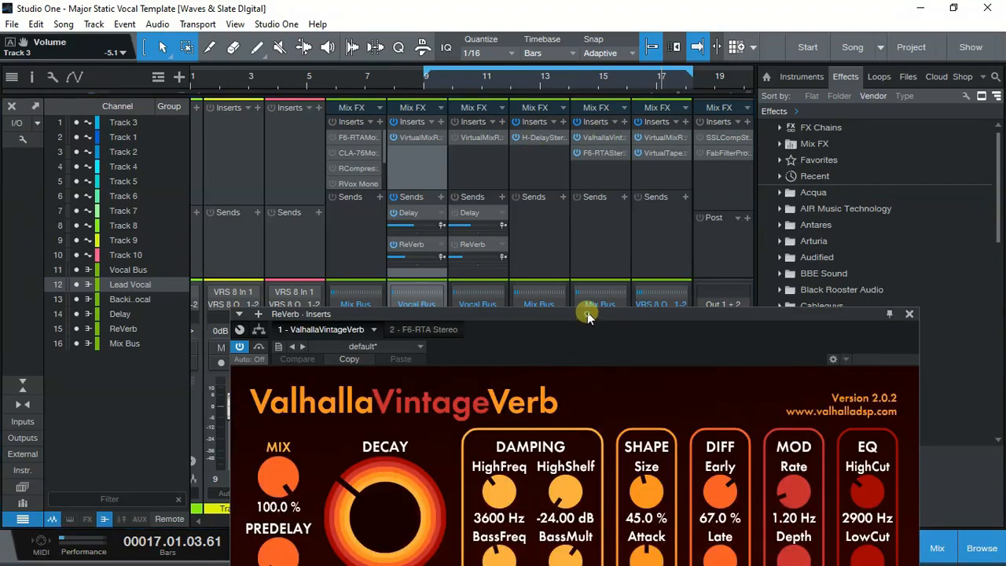
left_click_drag(587, 313, 587, 192)
left_click(910, 192)
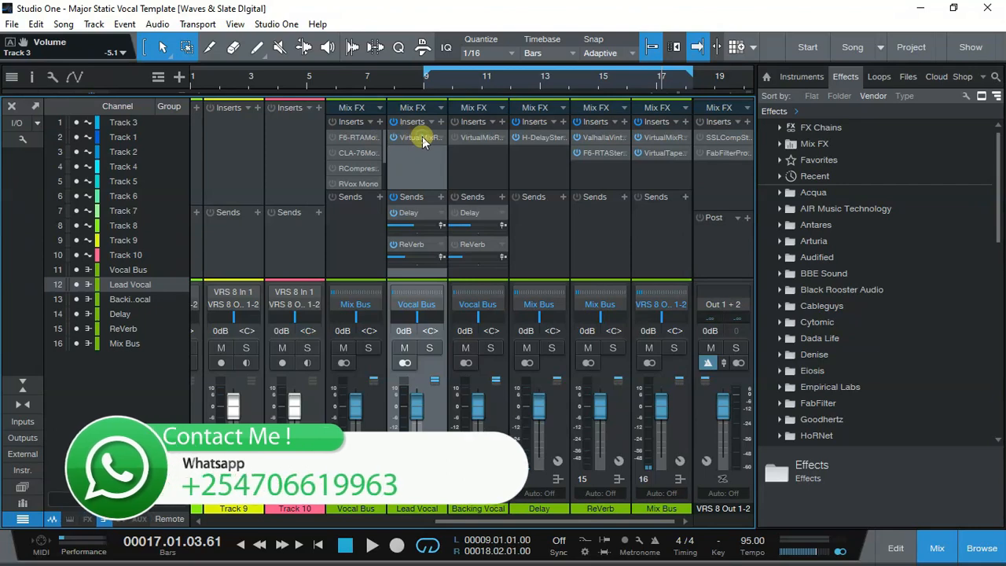
Examine the Lead Vocal's Virtual Mix Rack during playback, covering the Virtual Channel console model, FG-116 and Revival modules
left_click(422, 139)
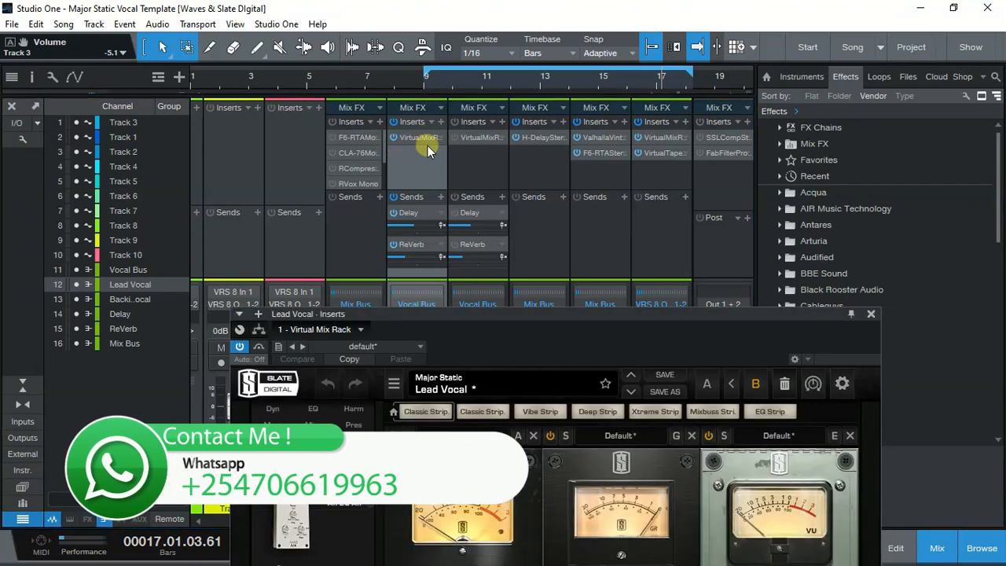
left_click_drag(502, 314, 492, 62)
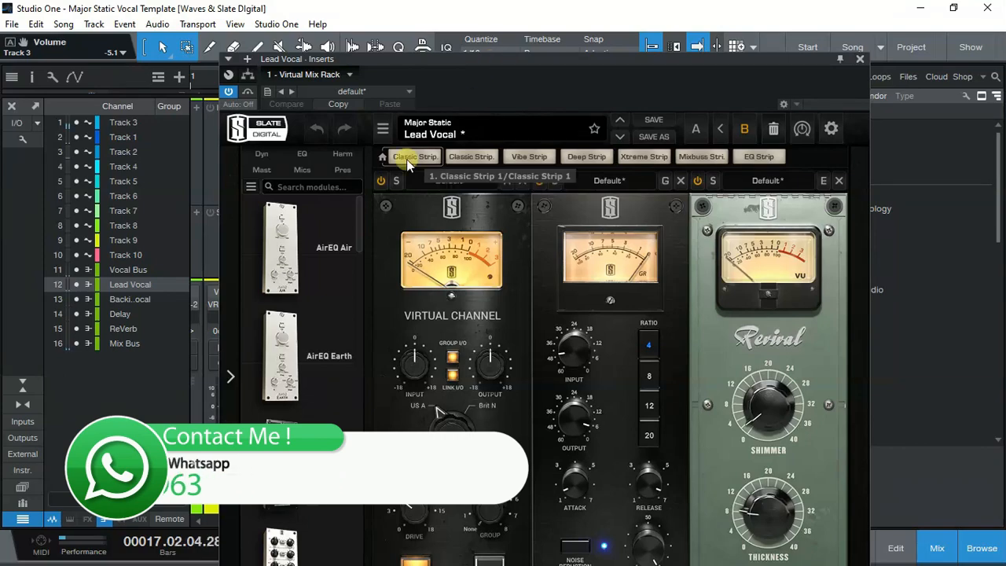
left_click_drag(631, 59, 607, 11)
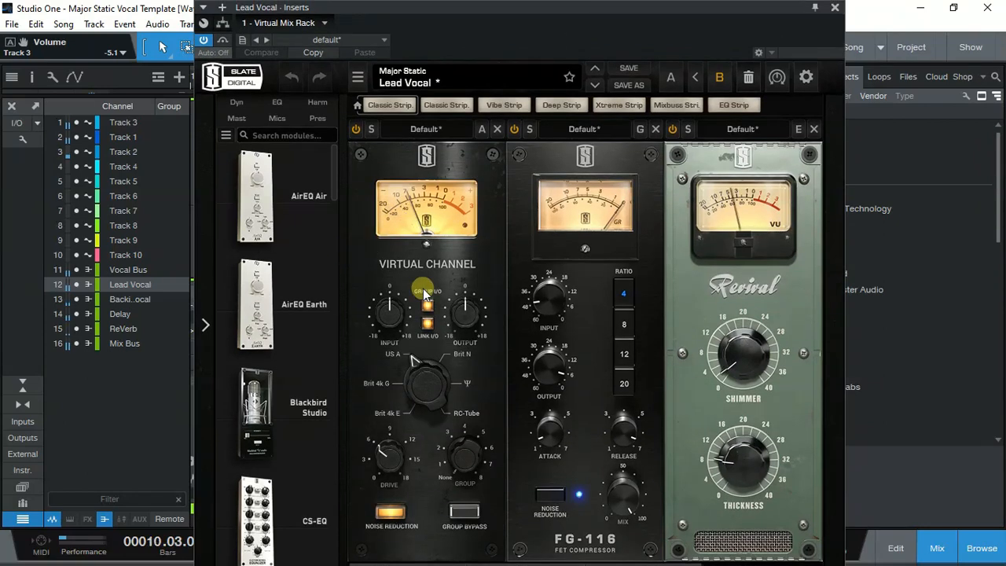
left_click_drag(550, 13, 552, 8)
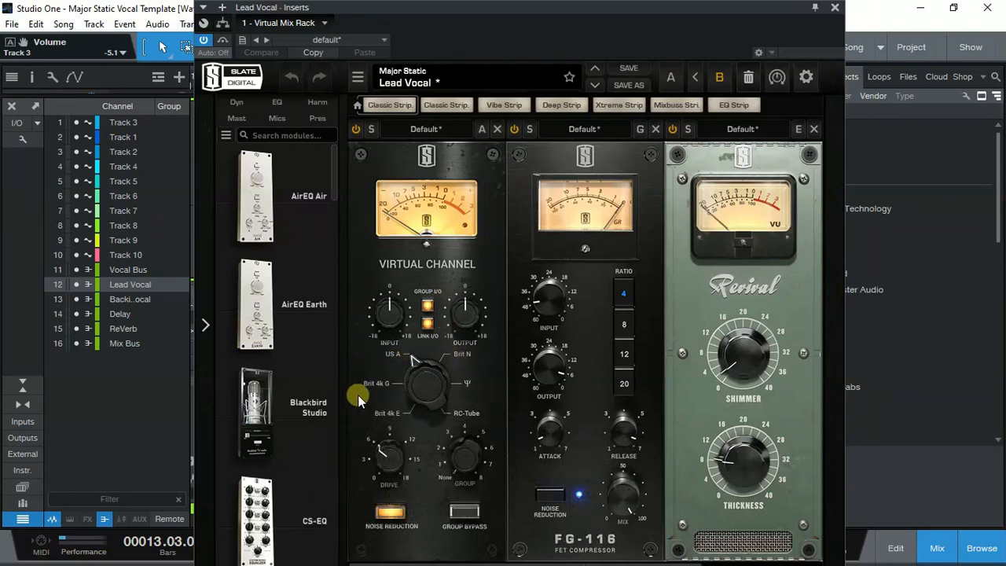
left_click_drag(416, 396, 400, 381)
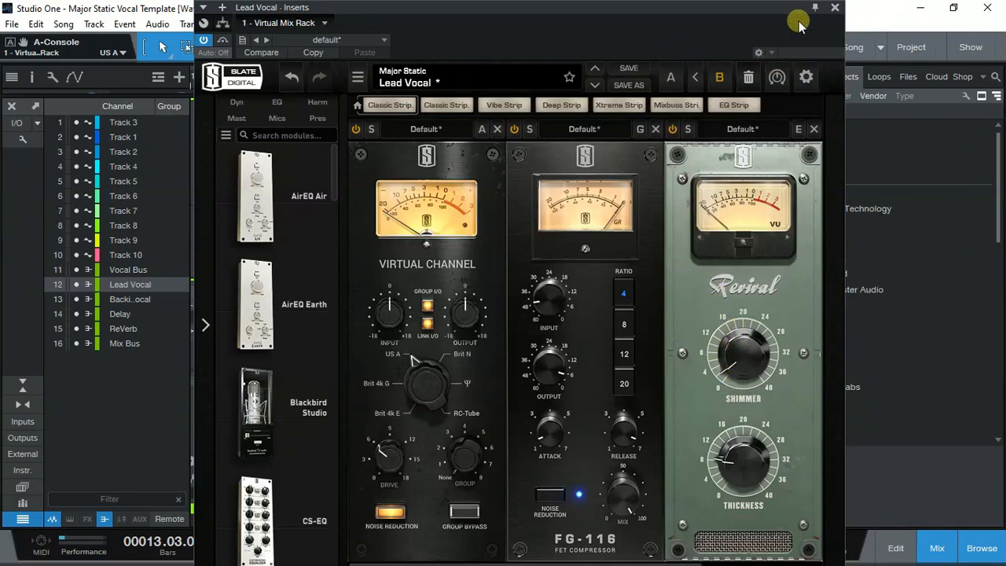
left_click(836, 8)
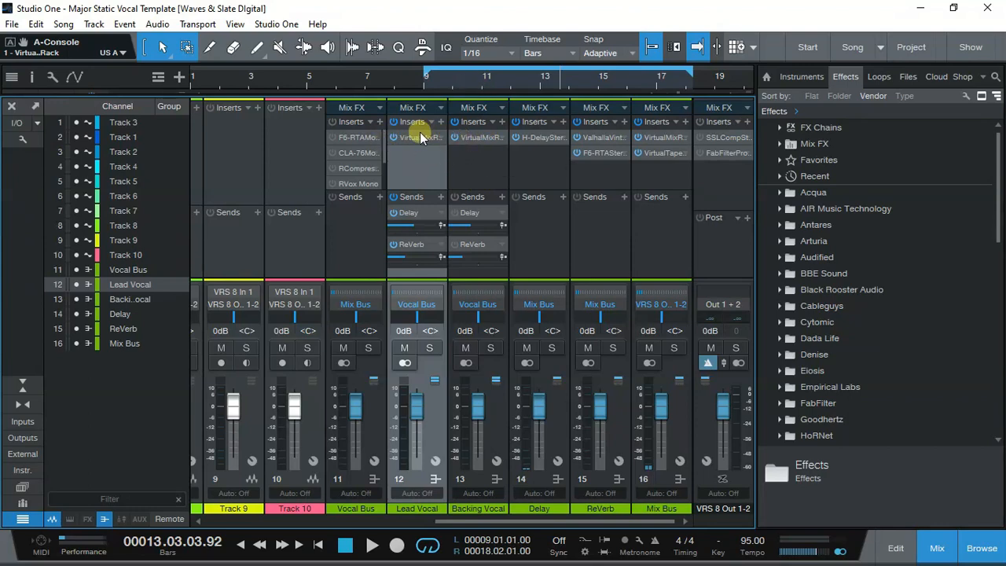
Activate only the F6-RTA Mono equalizer among the Vocal Bus inserts and open its plug-in window
left_click(332, 123)
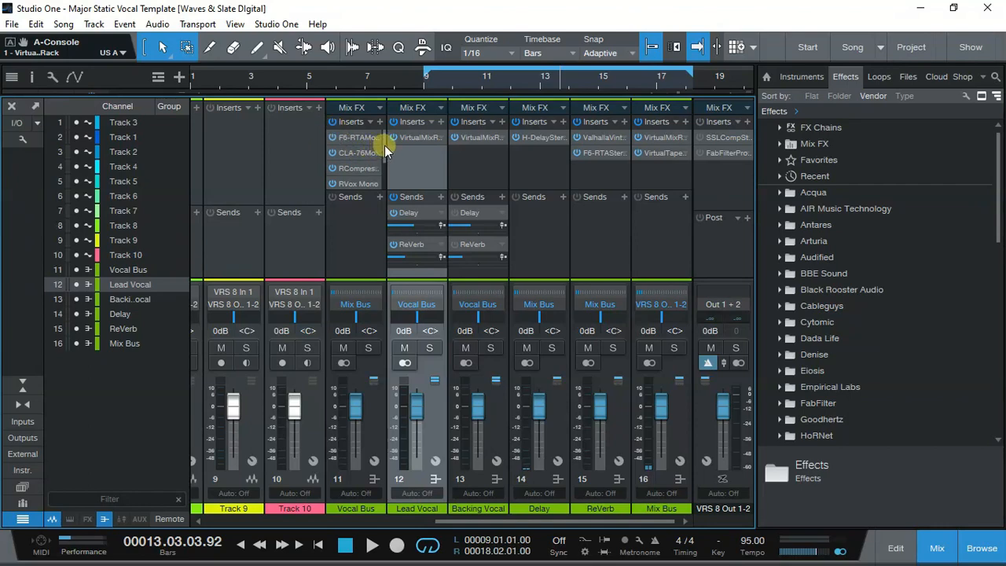
left_click(332, 122)
left_click(355, 136)
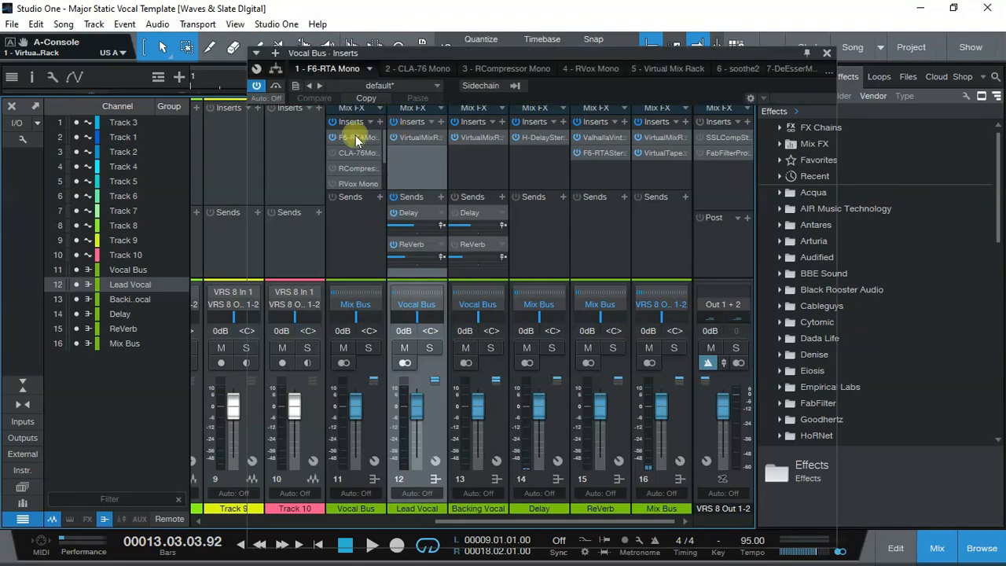
left_click_drag(533, 54, 631, 81)
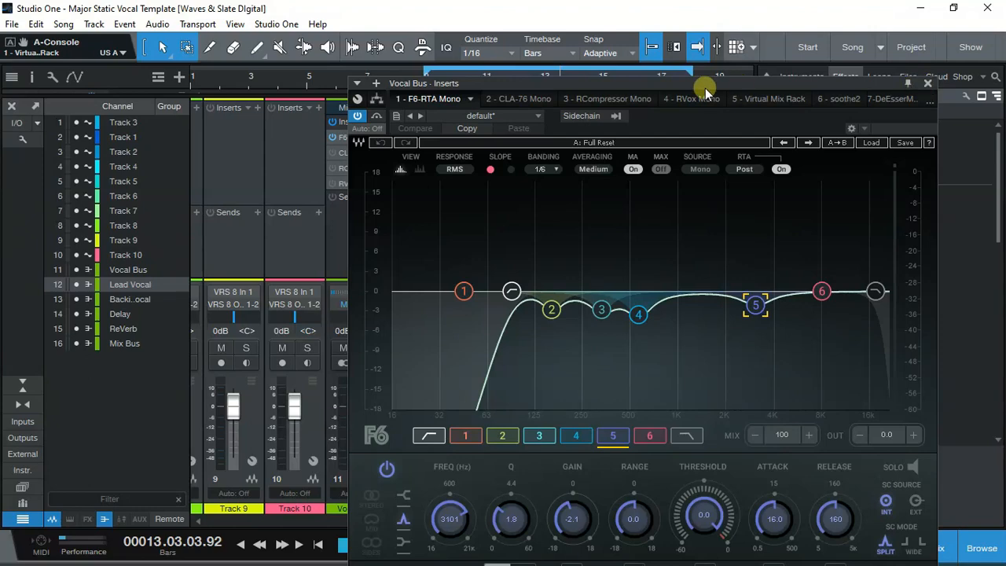
Play the song from bar 9 to hear the vocals through the Vocal Bus F6-RTA Mono equalizer
key("space")
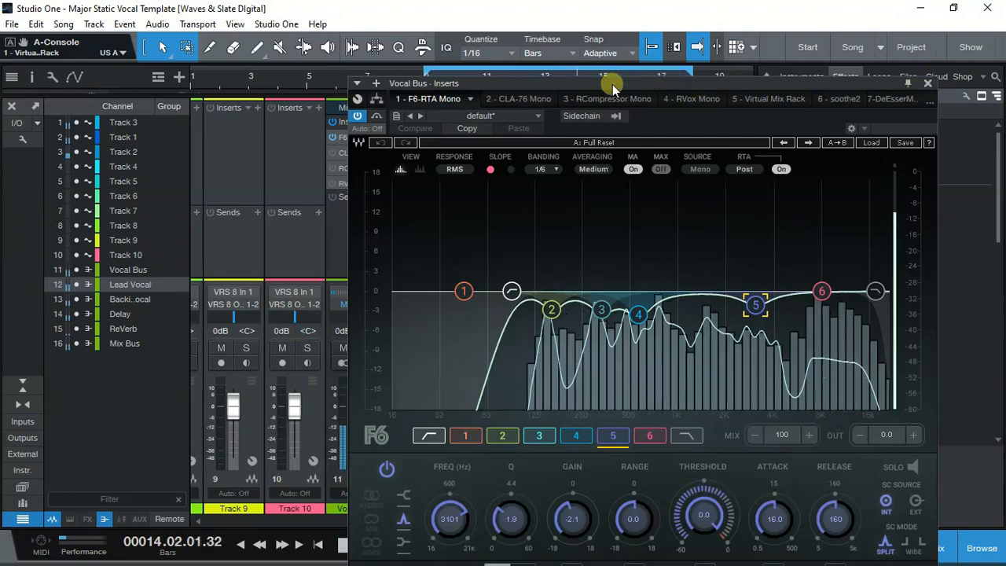
left_click_drag(610, 82, 675, 124)
left_click(428, 77)
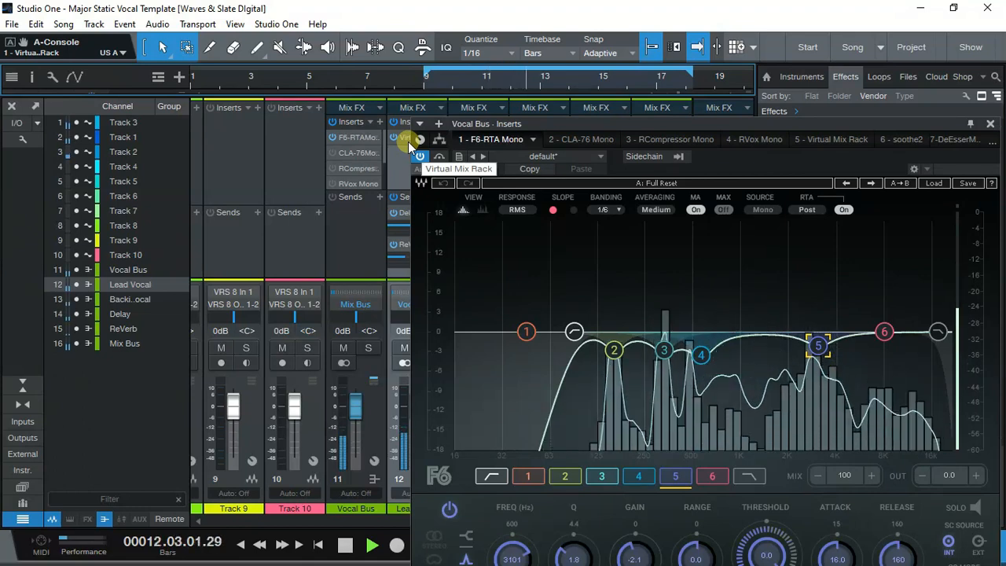
key("space")
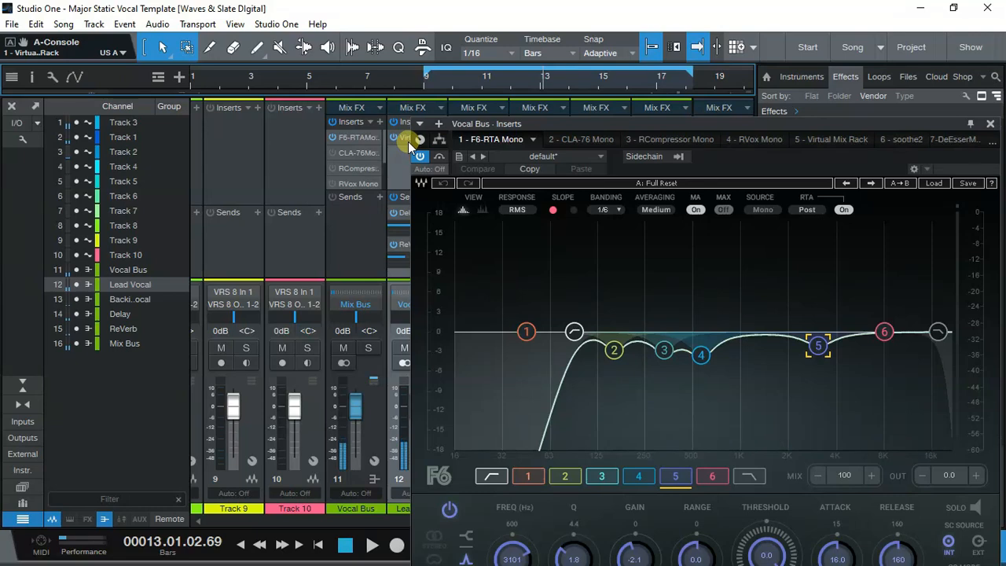
Compare the vocals with the F6-RTA Mono equalizer bypassed and active during playback from near bar 9
left_click(421, 158)
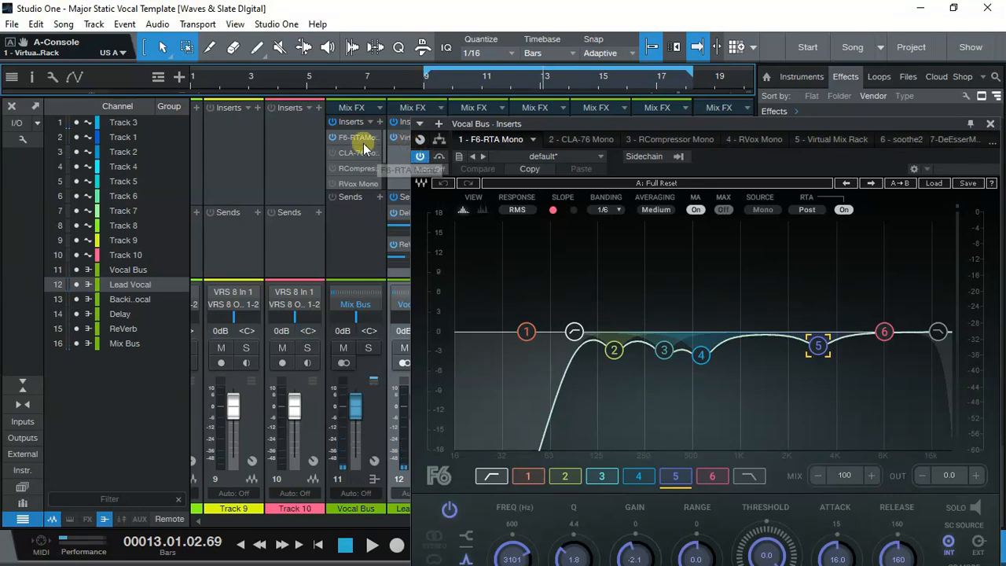
key("space")
left_click(421, 156)
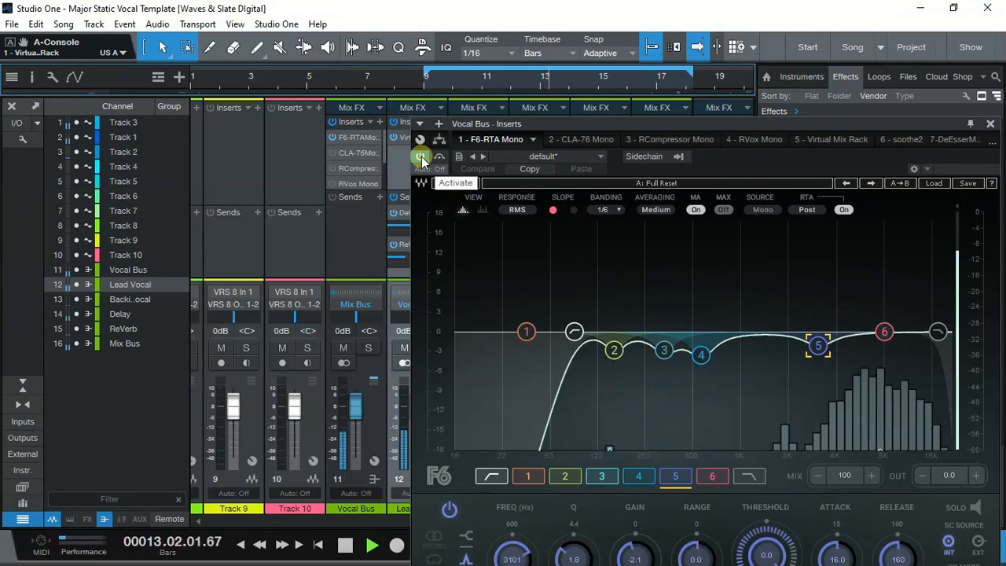
left_click(436, 82)
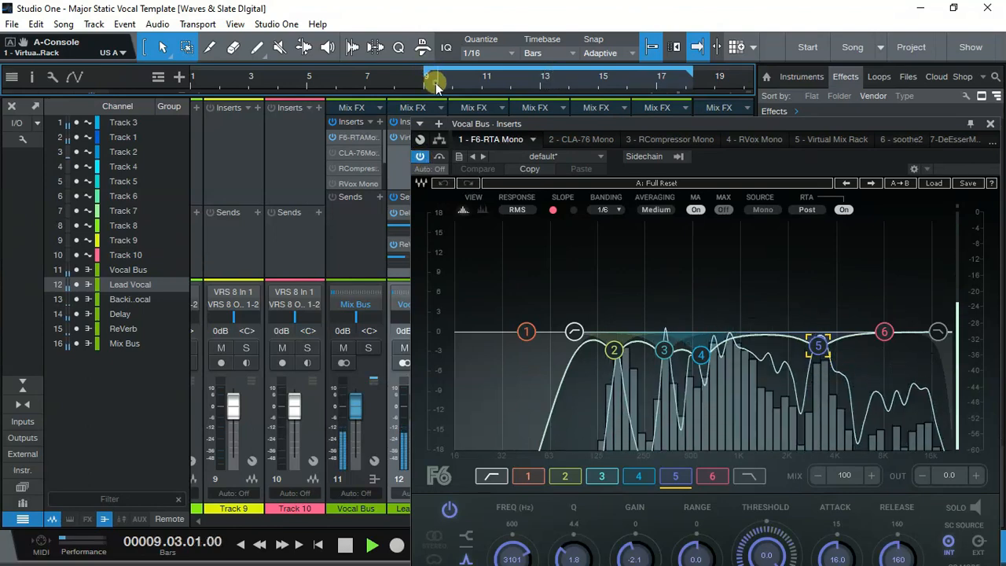
left_click(421, 159)
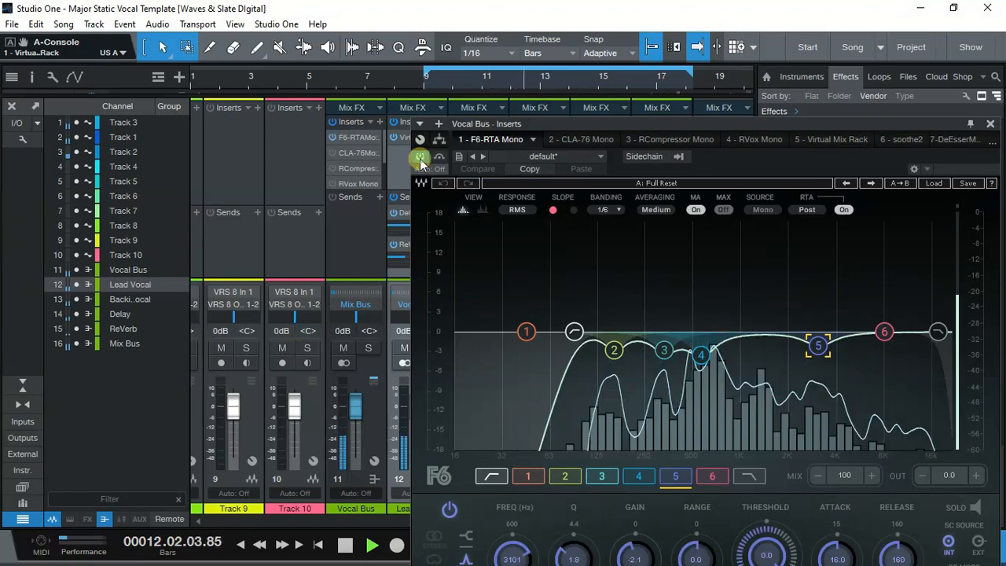
key("space")
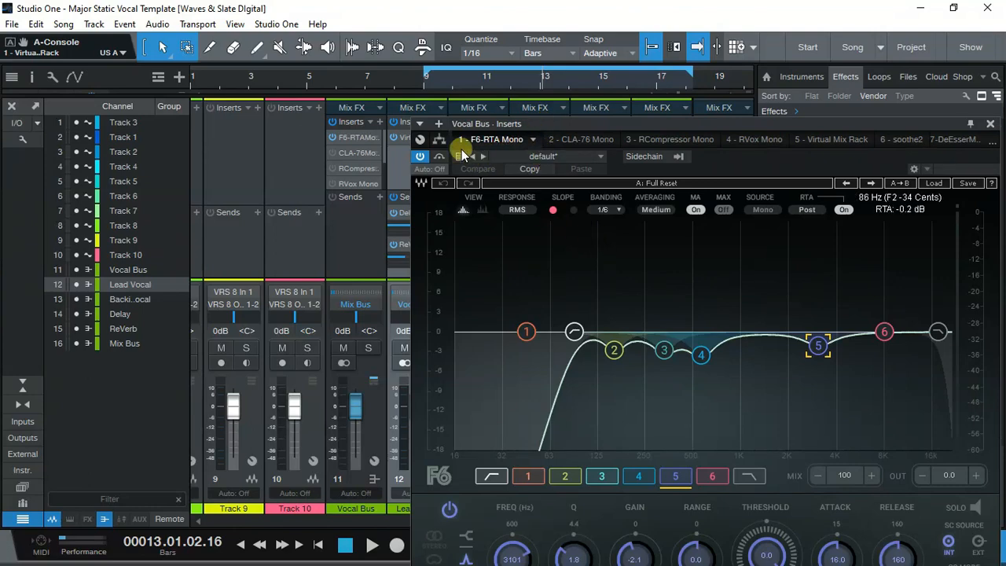
left_click_drag(830, 127, 804, 120)
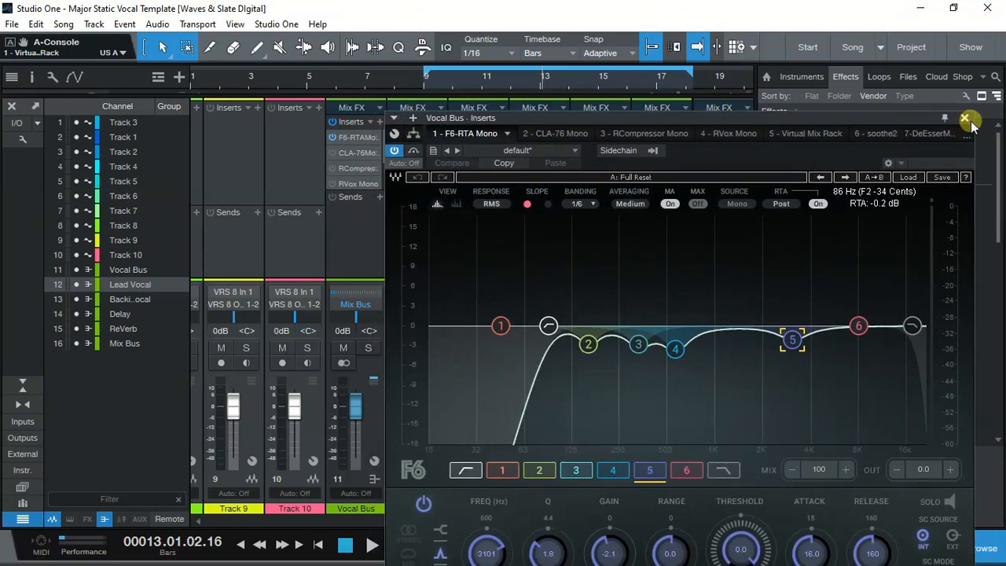
Activate the Vocal Bus CLA-76 Mono compressor with its plug-in window open and play the song from near bar 9
left_click(964, 119)
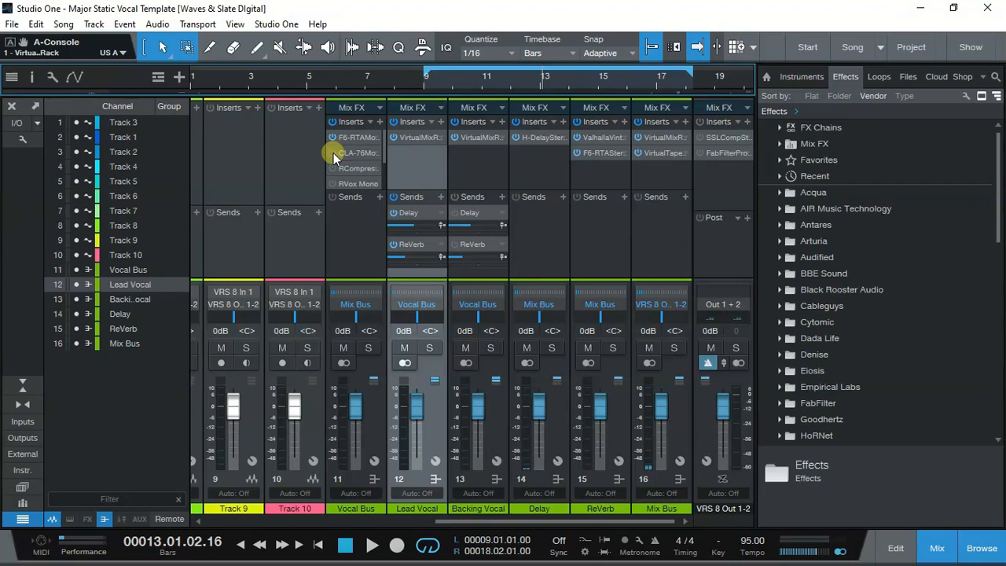
double_click(355, 153)
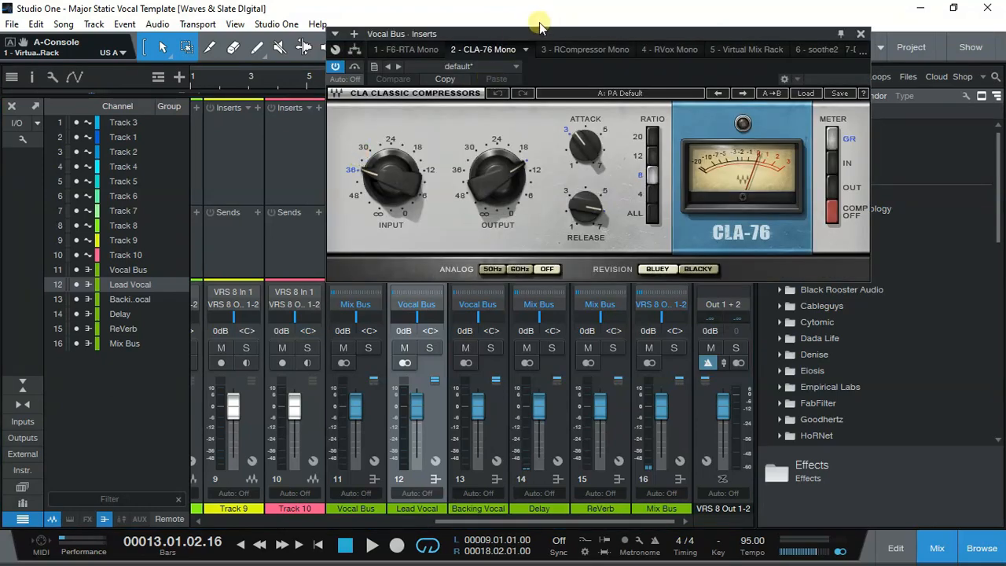
left_click_drag(529, 31, 535, 174)
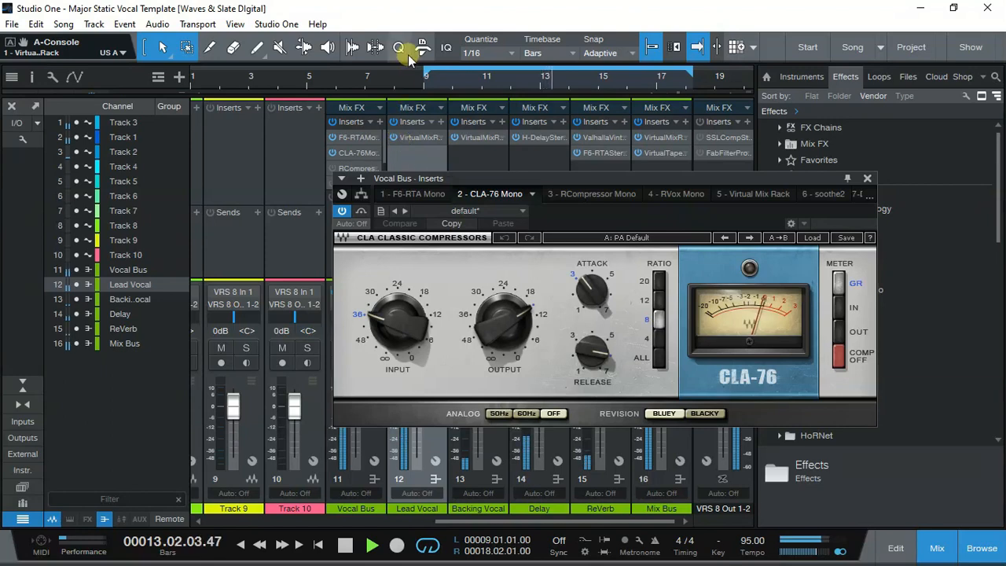
left_click(437, 81)
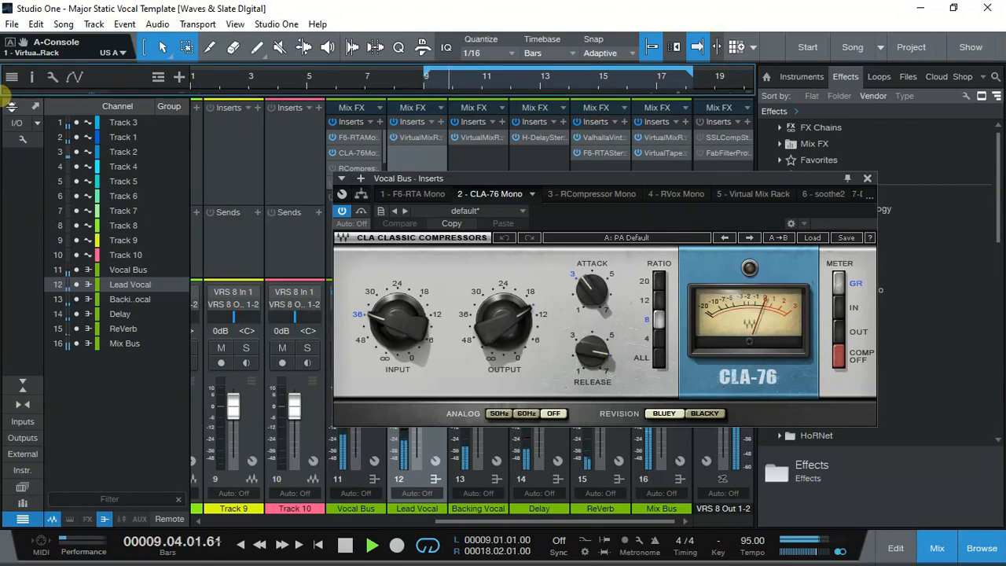
Hide the mixer, raise the King Kong Beat track's volume to -0.4 dB and close its channel window
left_click(8, 107)
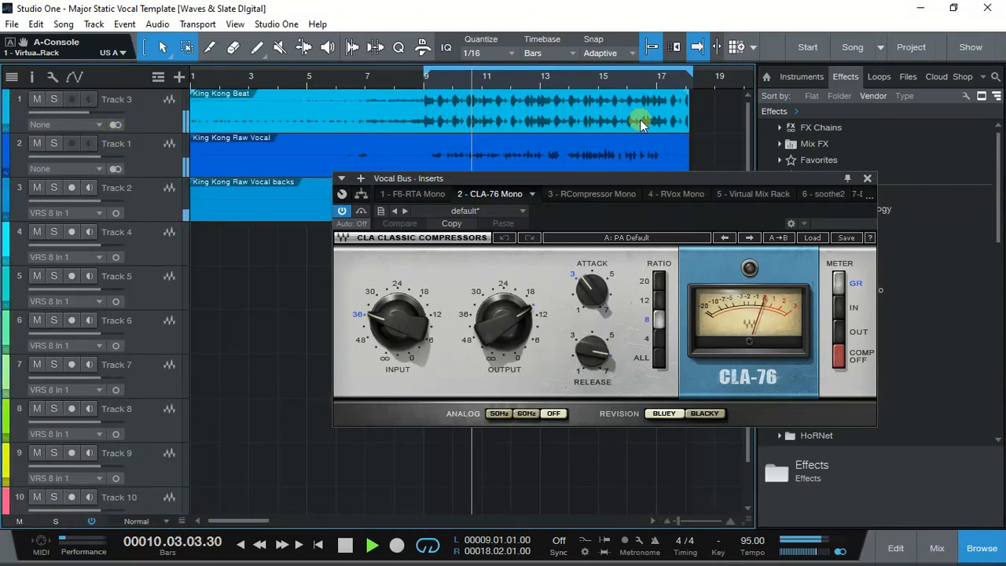
left_click(142, 122)
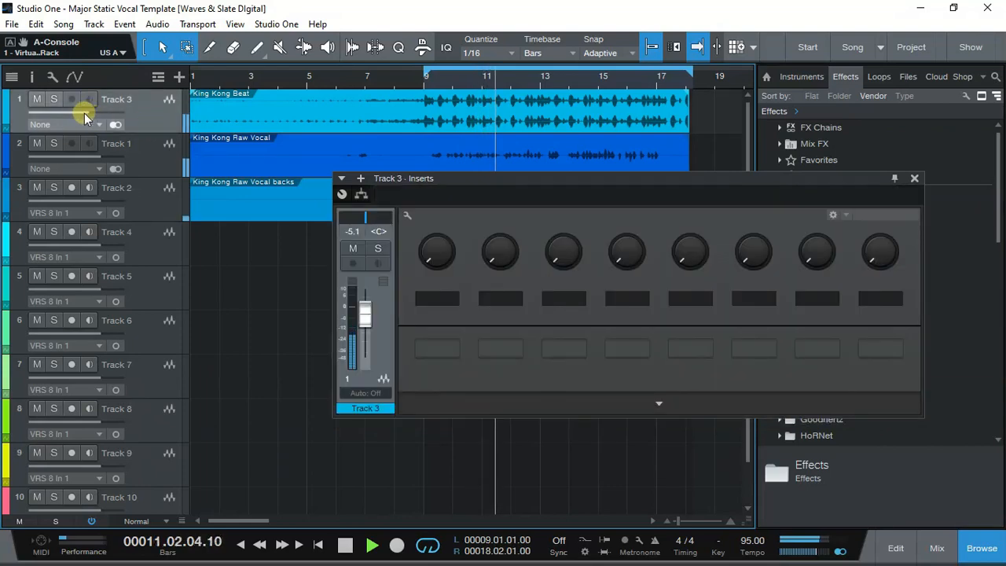
mouse_move(88, 118)
mouse_move(88, 118)
left_mouse_down()
mouse_move(105, 121)
mouse_move(102, 111)
left_mouse_up()
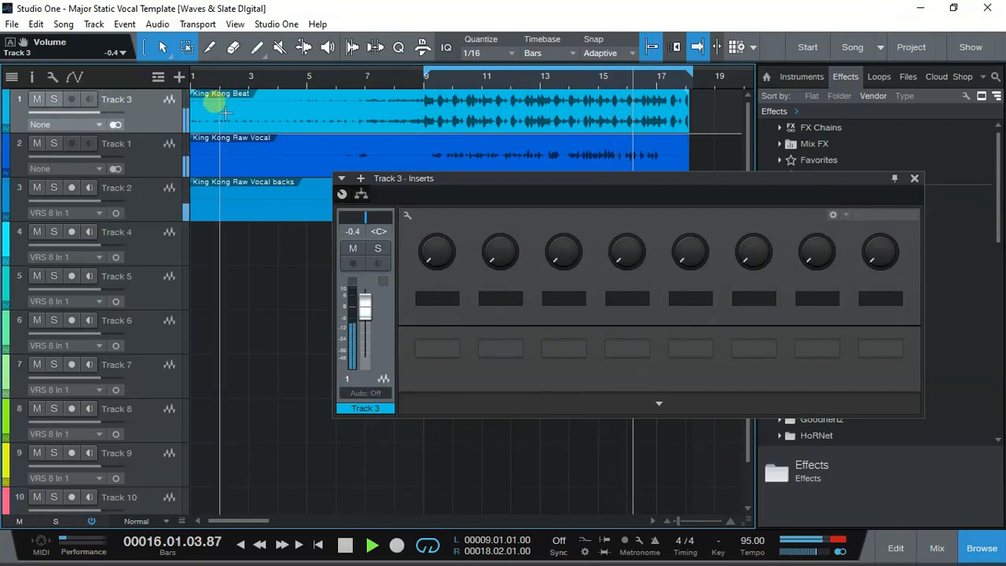
left_click(914, 178)
left_click_drag(605, 125, 240, 122)
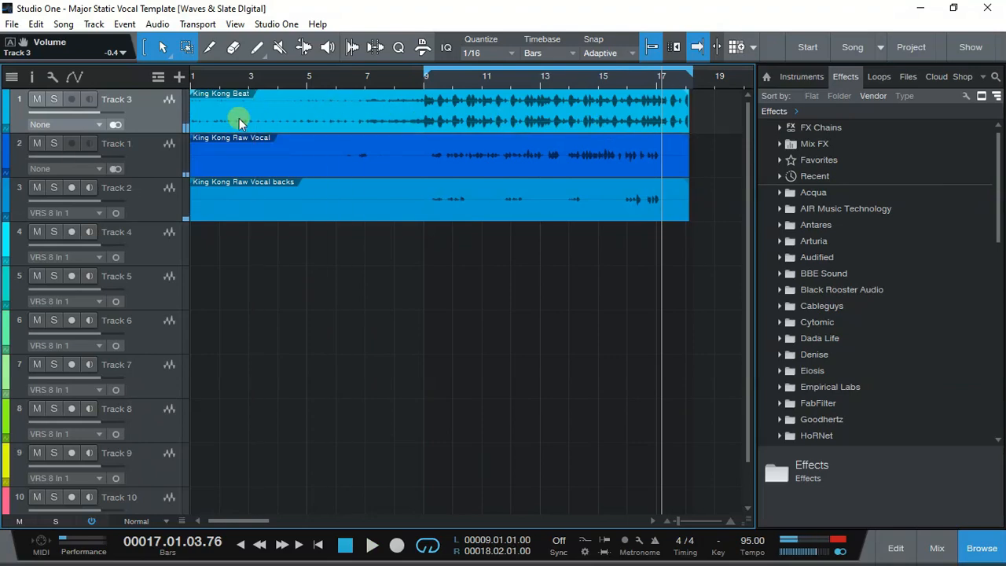
Select Track 1, bring back the mixer and review the CLA-76 Mono compressor settings on the Vocal Bus
left_click(161, 157)
key("F3")
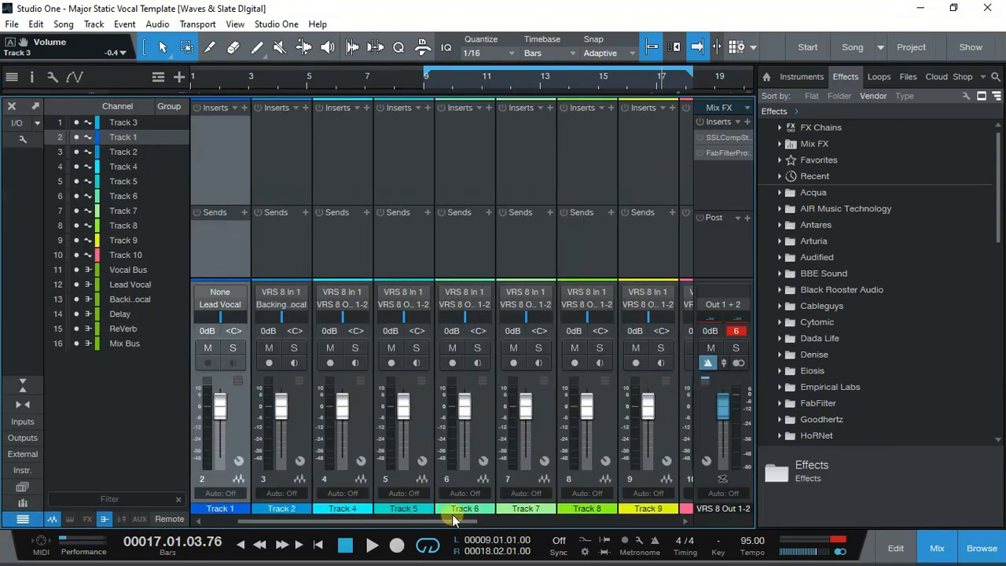
left_click_drag(438, 519, 614, 492)
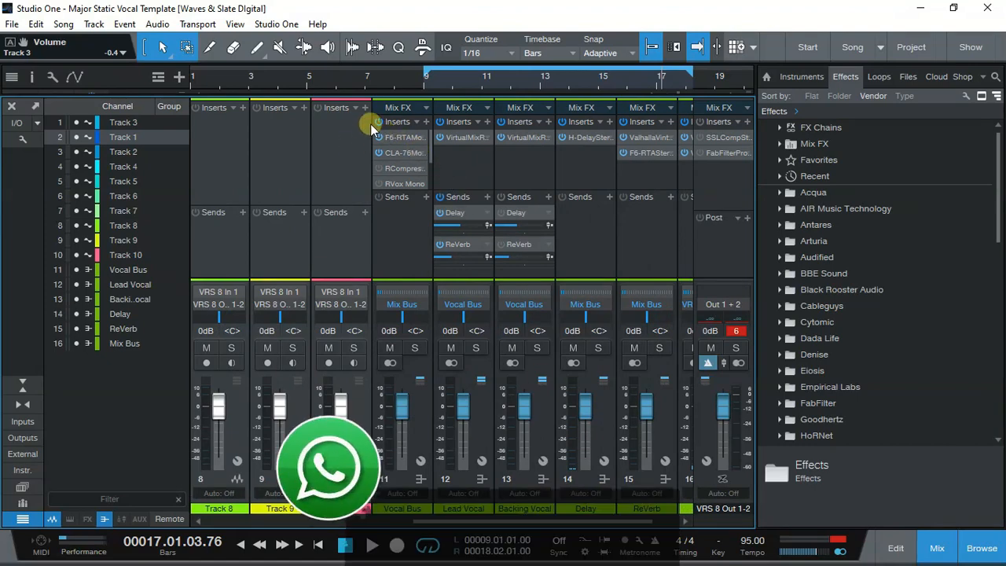
double_click(404, 152)
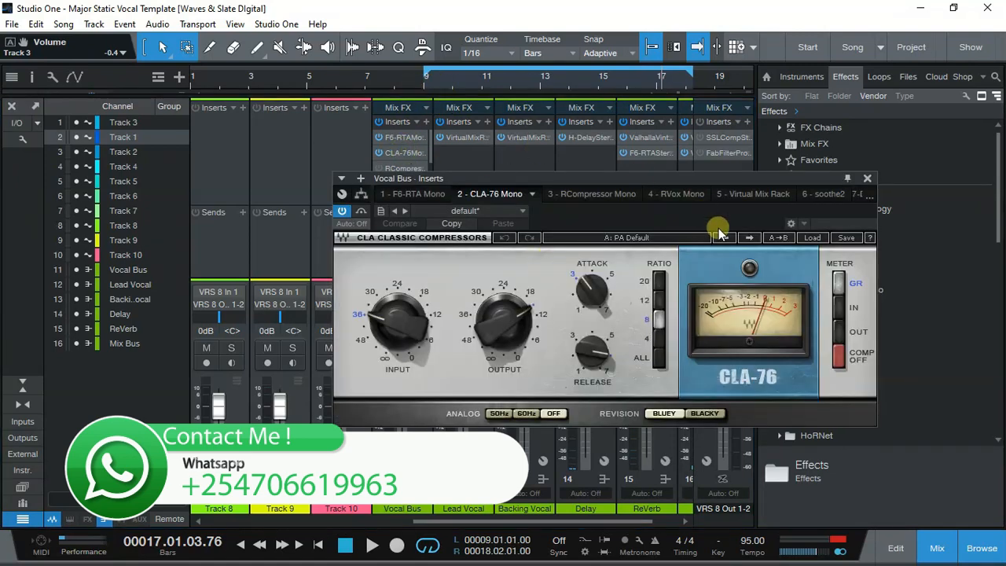
left_click(869, 180)
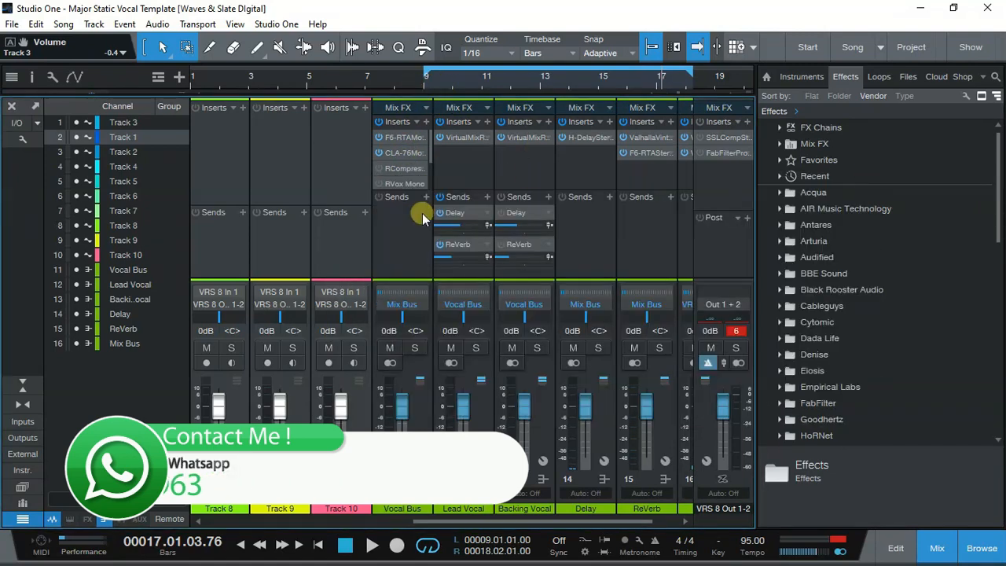
Activate the Vocal Bus RCompressor Mono with its window open and play the song from near bar 9
double_click(404, 167)
left_click_drag(488, 37, 687, 92)
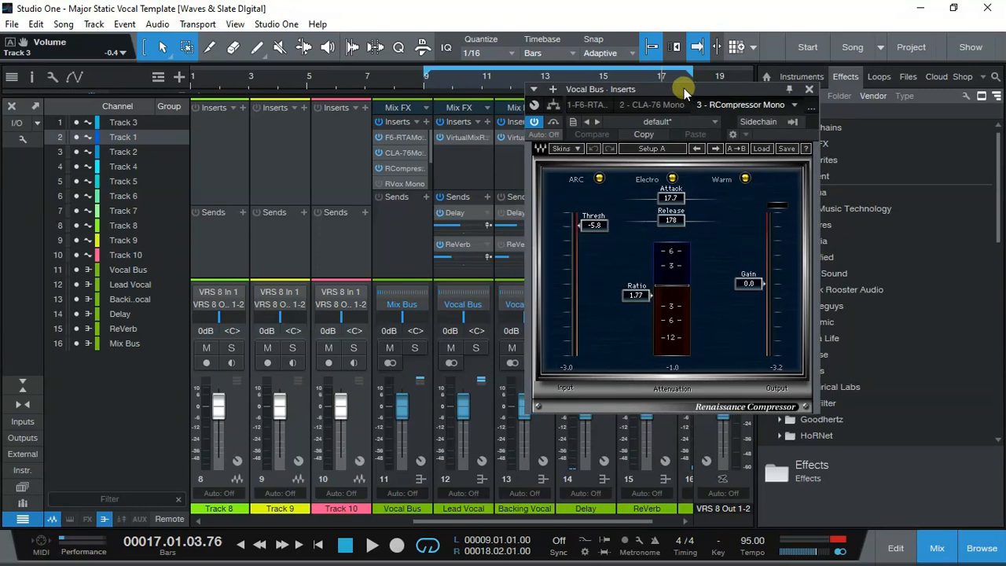
key("space")
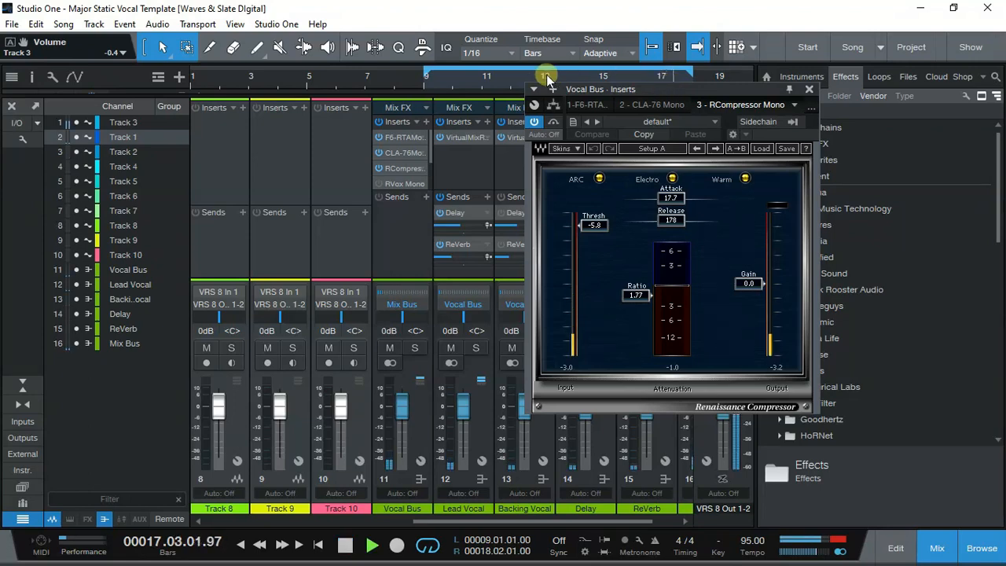
left_click(440, 79)
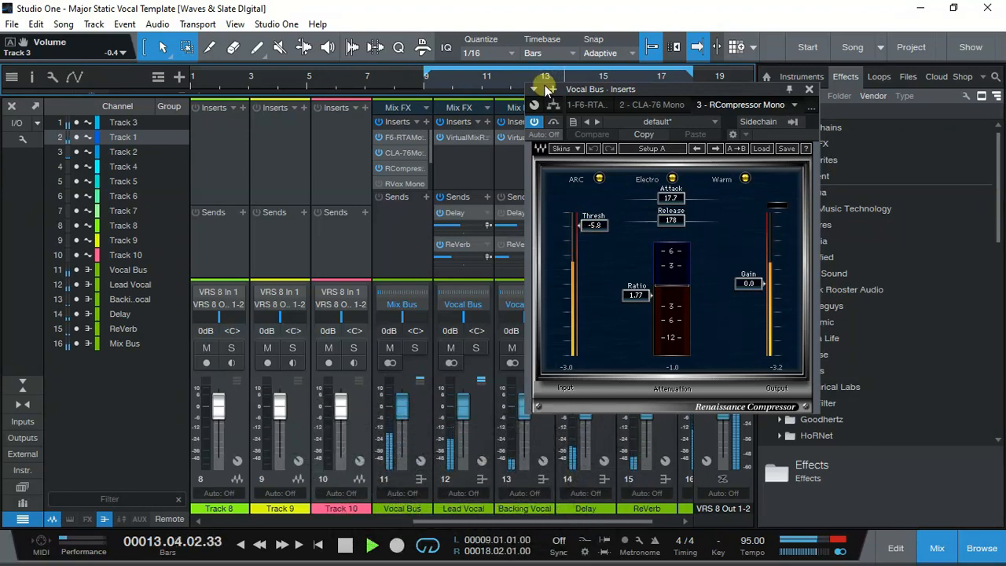
Compare the vocals with the RCompressor Mono bypassed and active during playback, and close its window
left_click(534, 122)
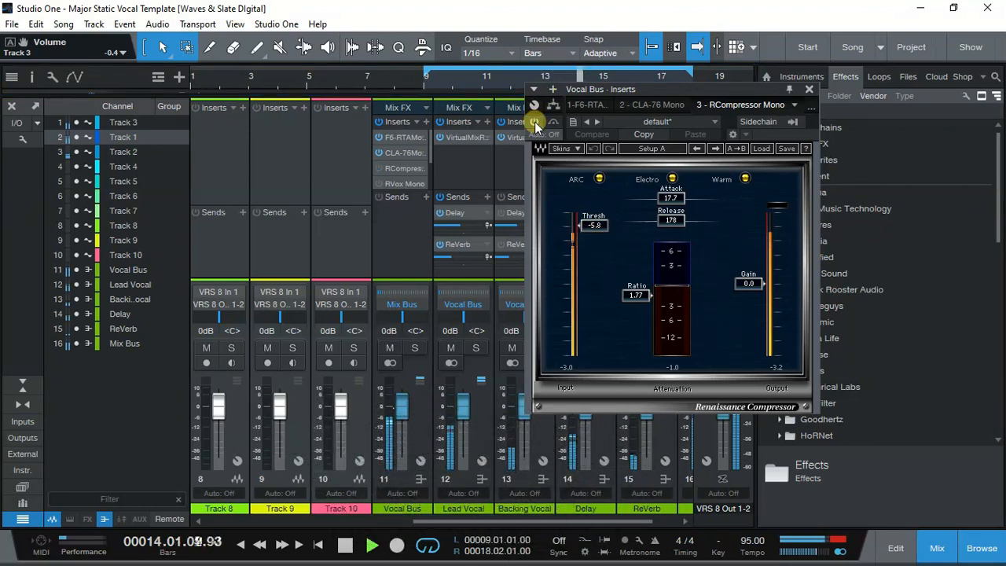
left_click(534, 122)
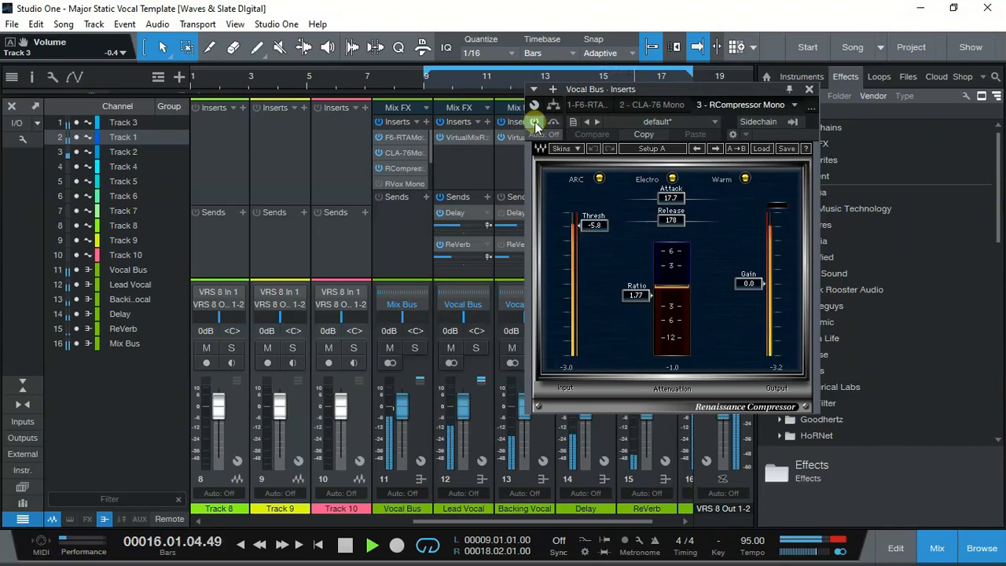
left_click(534, 122)
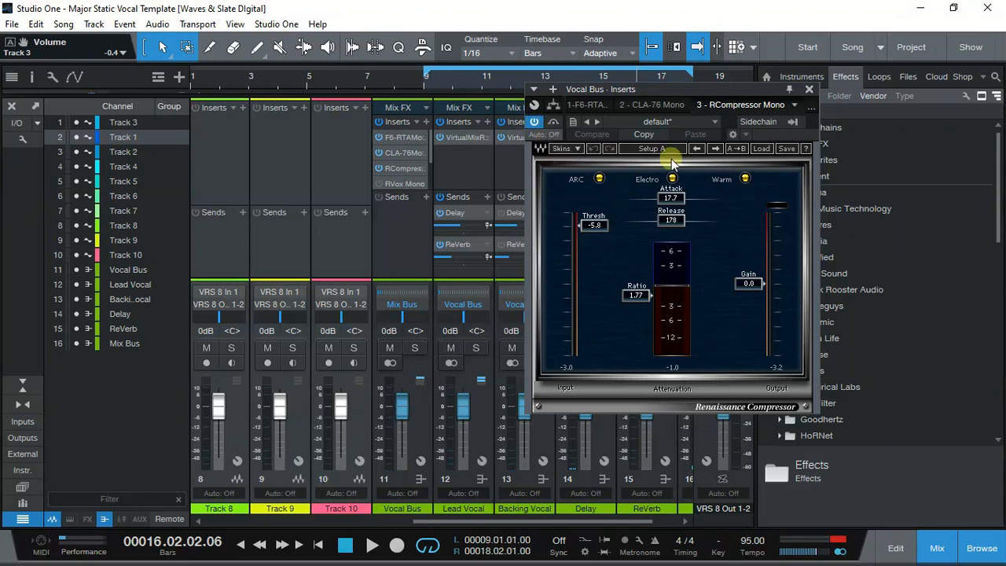
left_click_drag(710, 92, 574, 116)
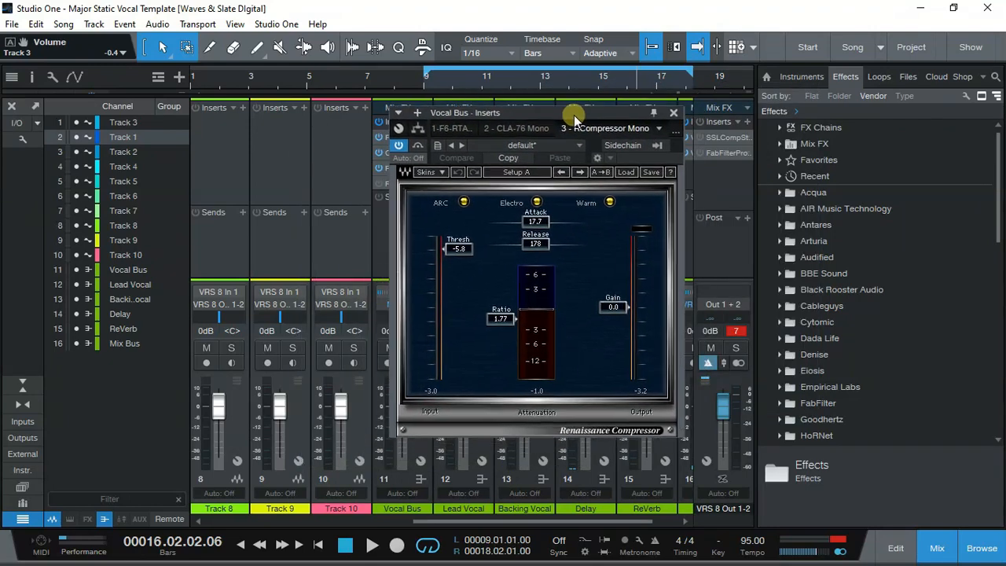
left_click(673, 114)
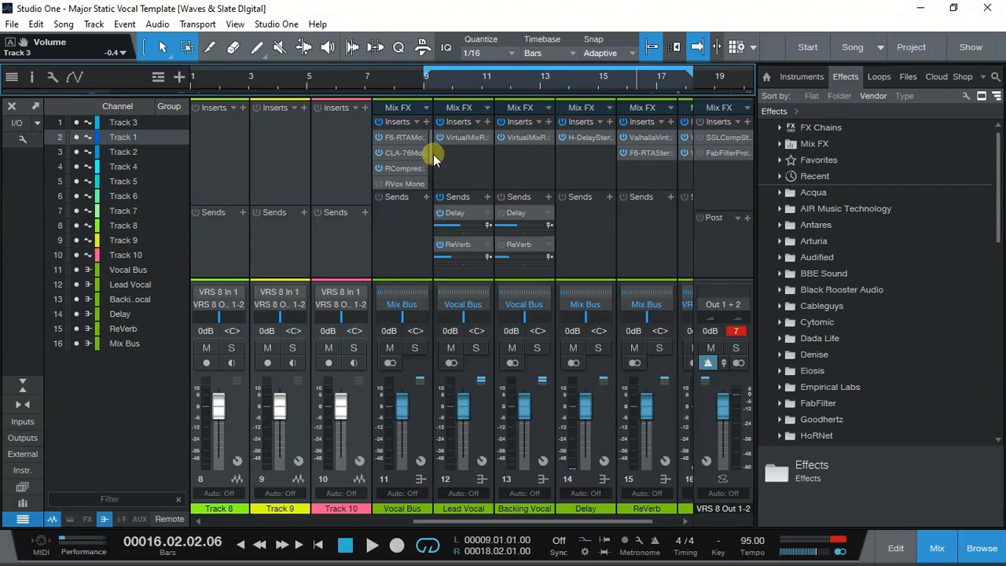
Activate the Vocal Bus RVox Mono with its window open and play the song from near bar 9
scroll(432, 157, "down", 2)
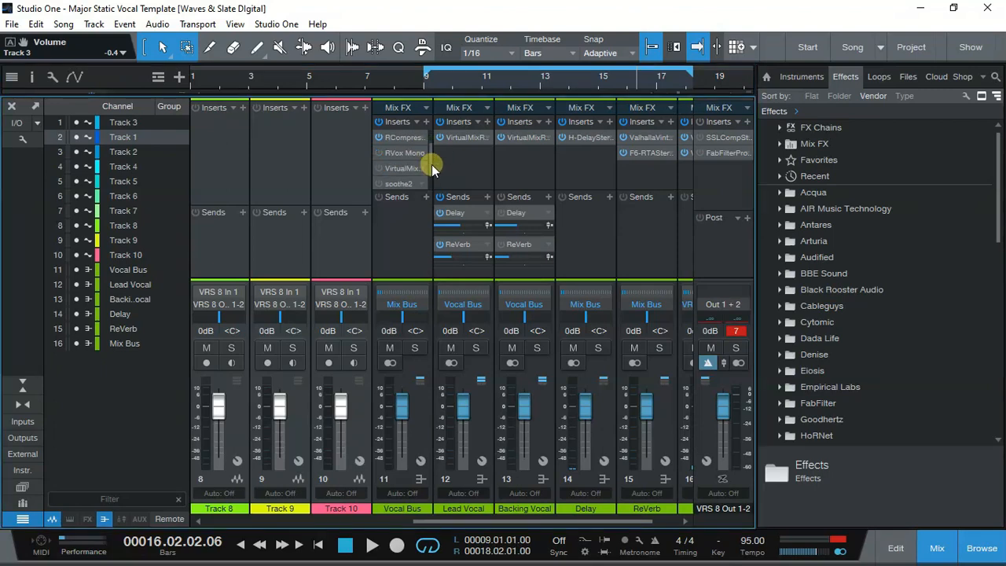
double_click(386, 154)
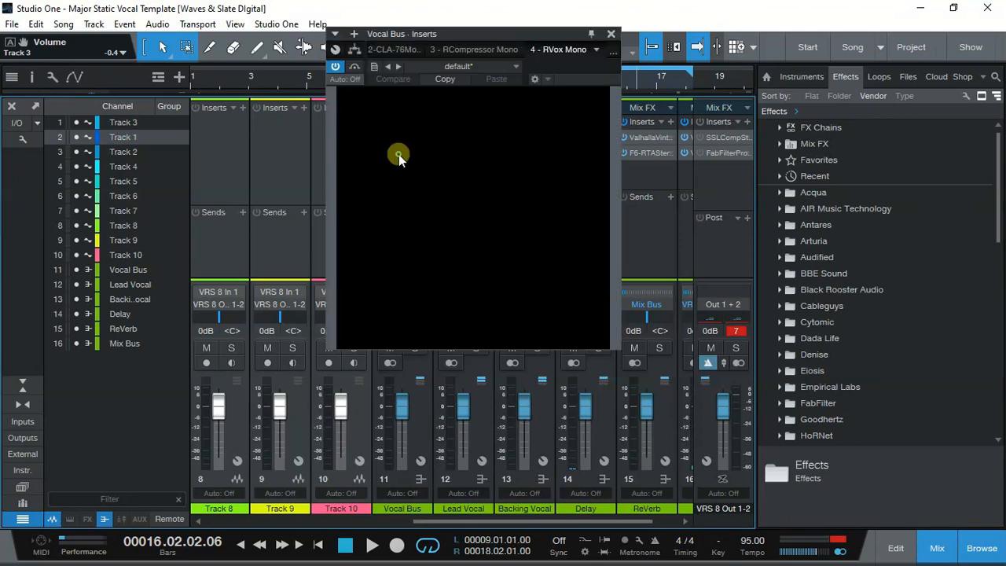
left_click_drag(509, 35, 649, 45)
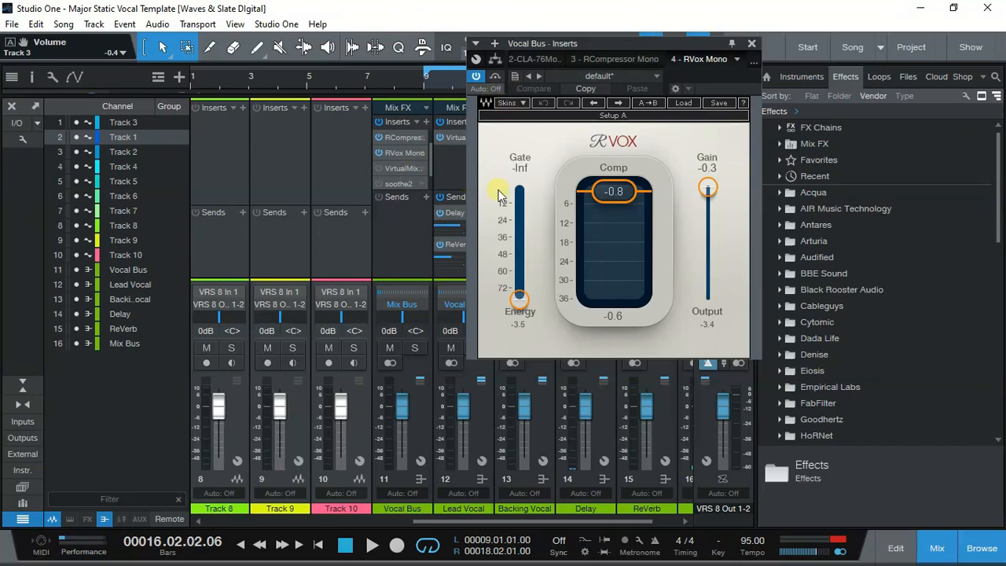
left_click_drag(596, 53, 490, 245)
left_click(446, 76)
key("space")
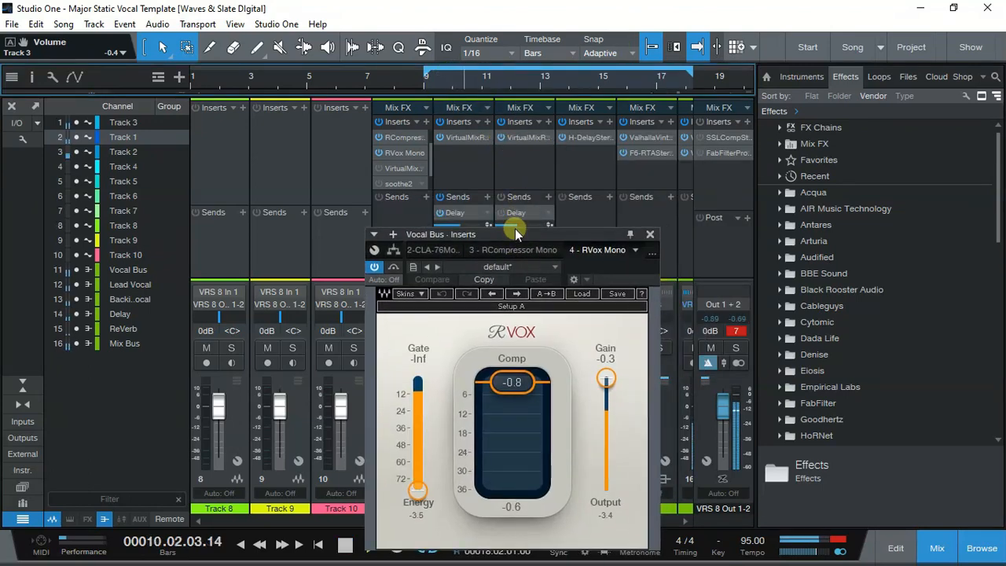
Compare the vocals with RVox Mono bypassed and active, stop playback and close the plug-in window
left_click_drag(521, 232, 583, 131)
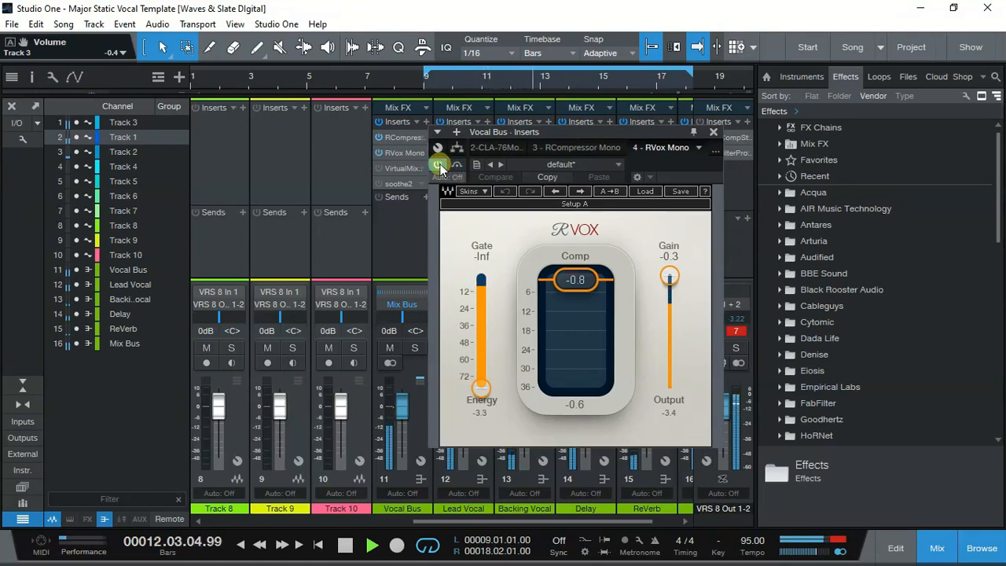
left_click(439, 165)
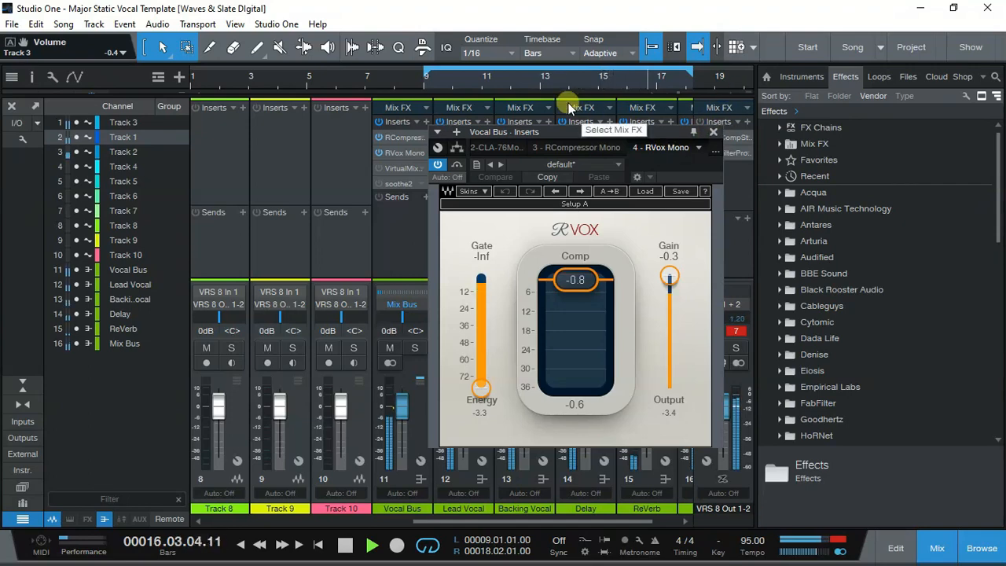
key("space")
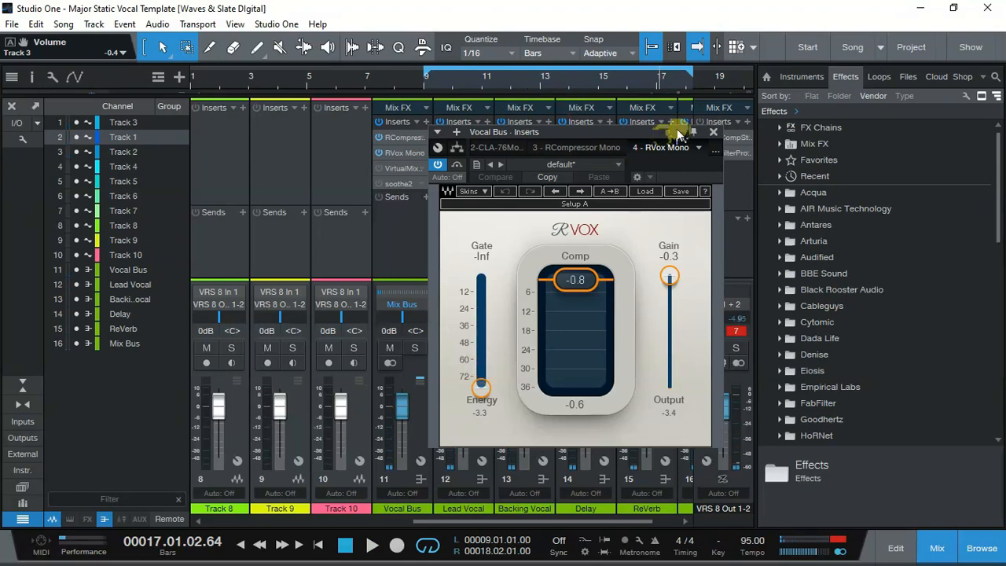
left_click(713, 131)
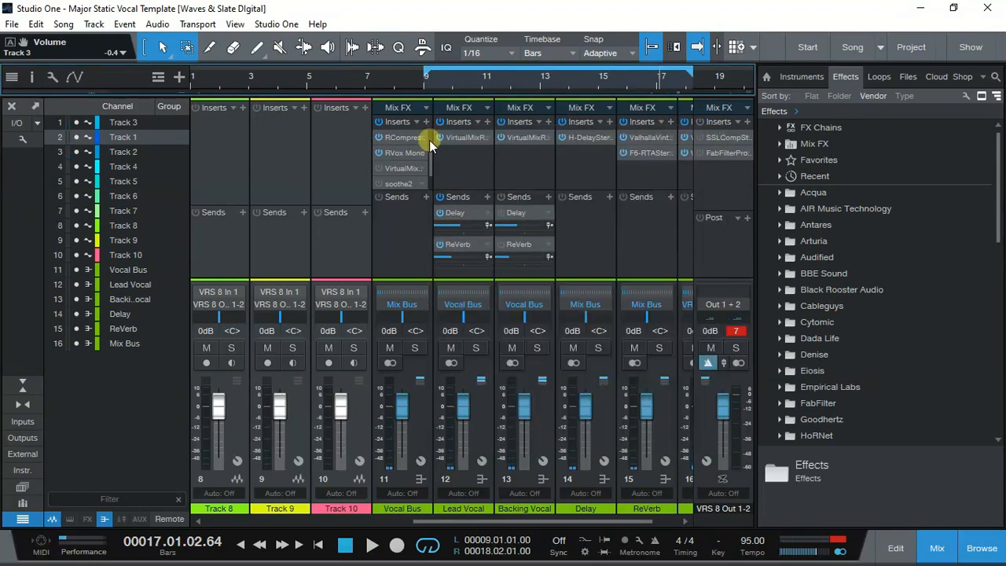
Activate the Vocal Bus Virtual Mix Rack and open it to view its Virtual Channel and Hollywood modules
left_click_drag(429, 150, 432, 160)
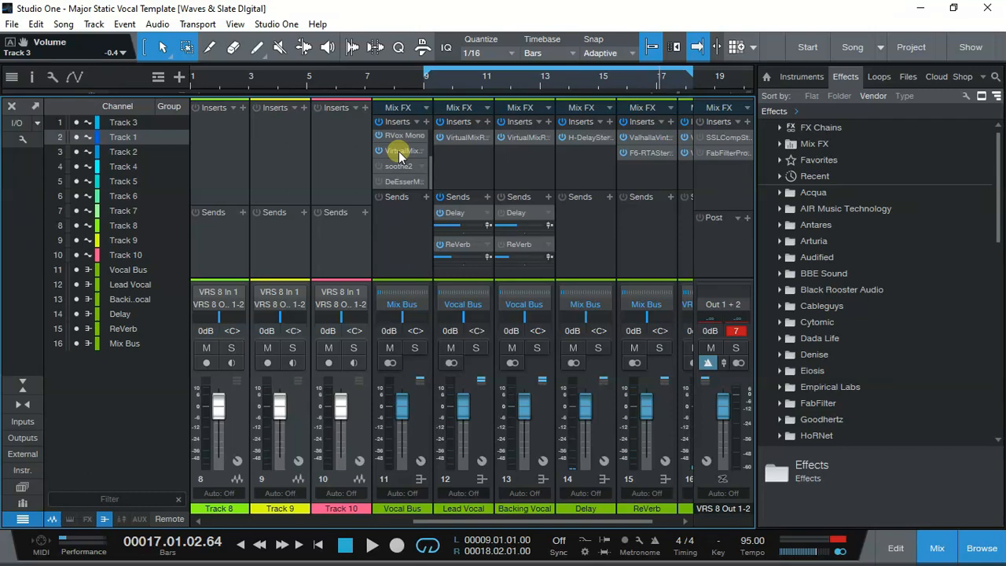
left_click(398, 151)
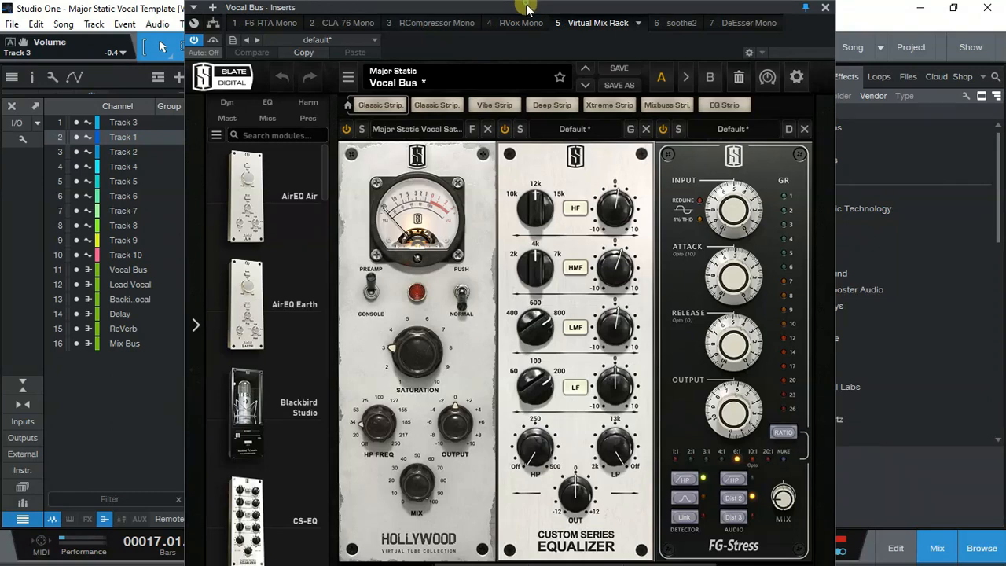
left_click_drag(527, 7, 540, 8)
left_click(365, 558)
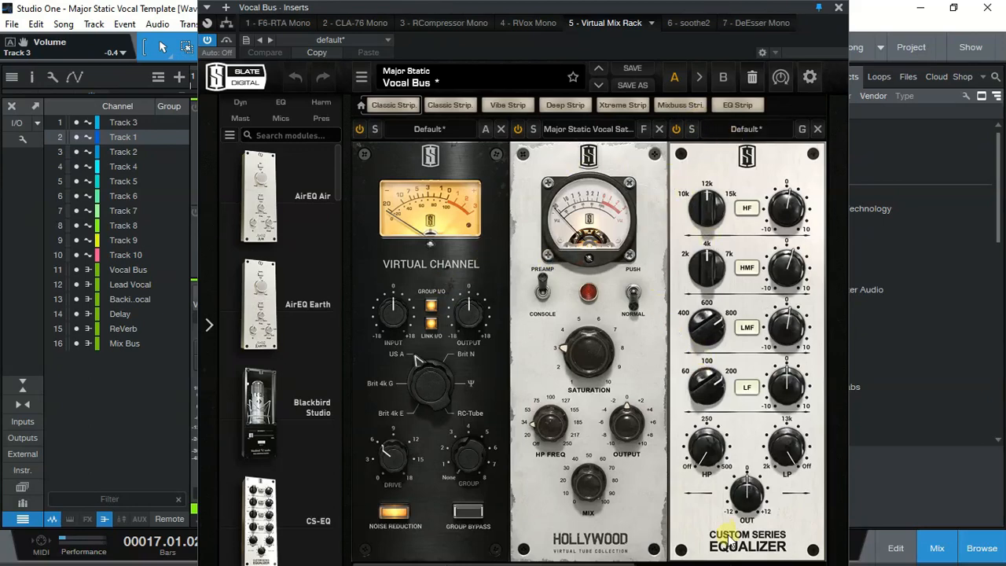
Switch off the Revival, FG-Stress and Custom Series Equalizer modules in the Vocal Bus Virtual Mix Rack
left_click(743, 563)
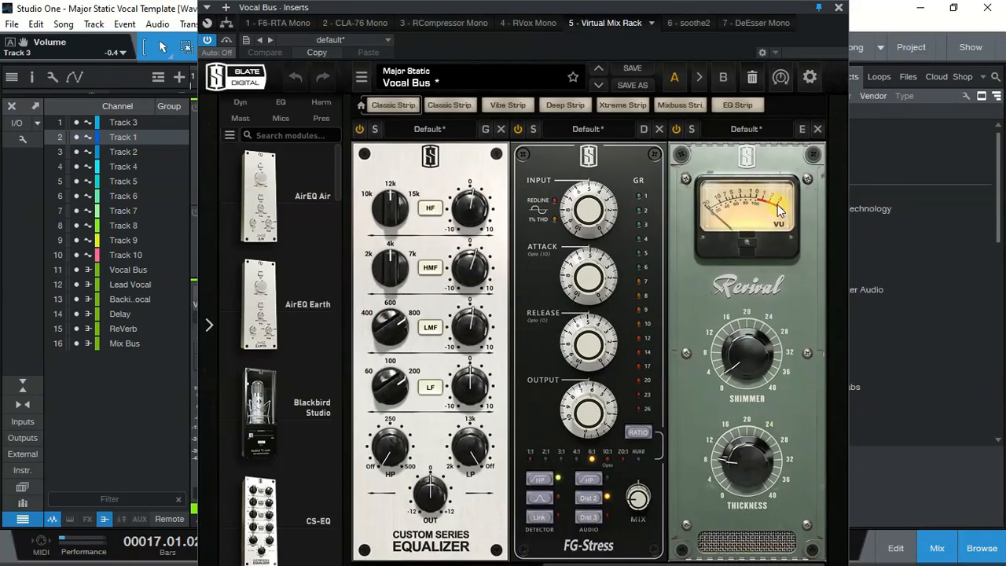
left_click(675, 130)
left_click(518, 130)
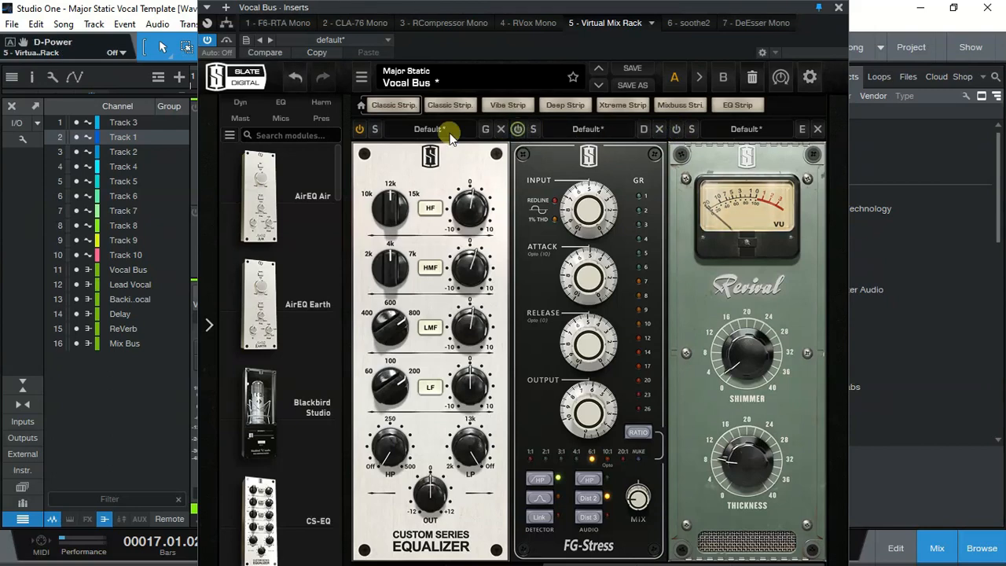
left_click(359, 130)
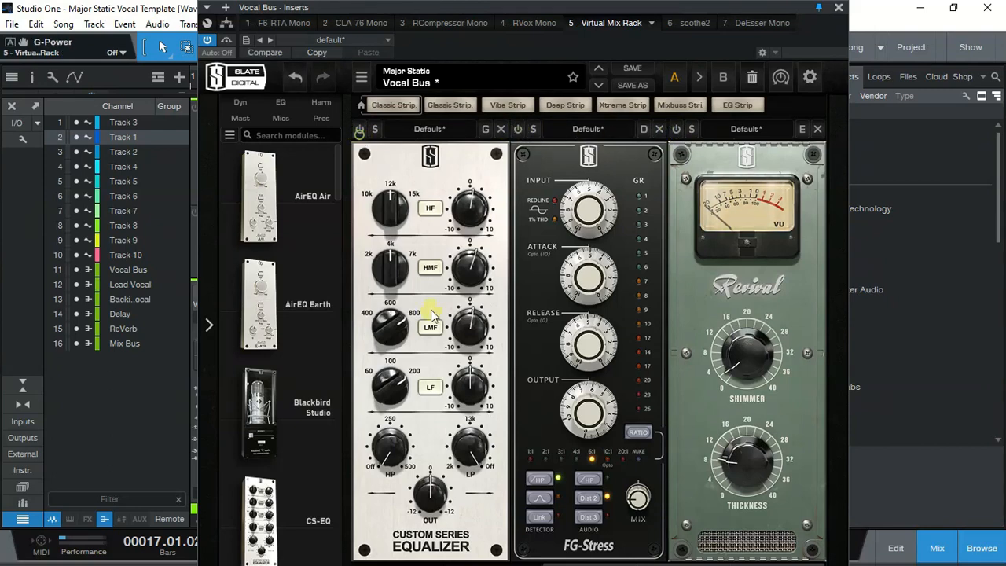
left_click(433, 564)
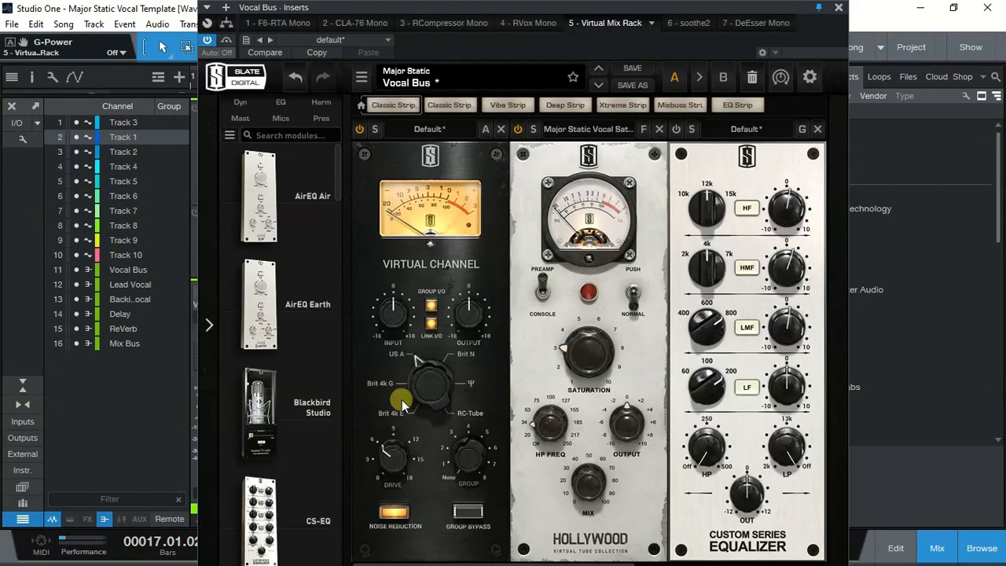
Switch off the Hollywood and Virtual Channel modules in the Vocal Bus rack and play the song from near bar 9
left_click(518, 130)
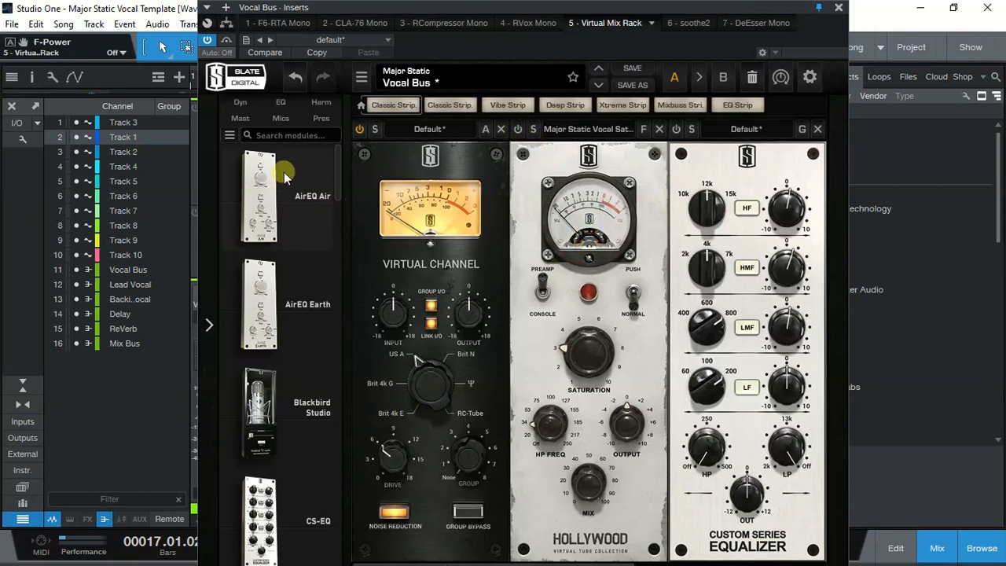
left_click(359, 129)
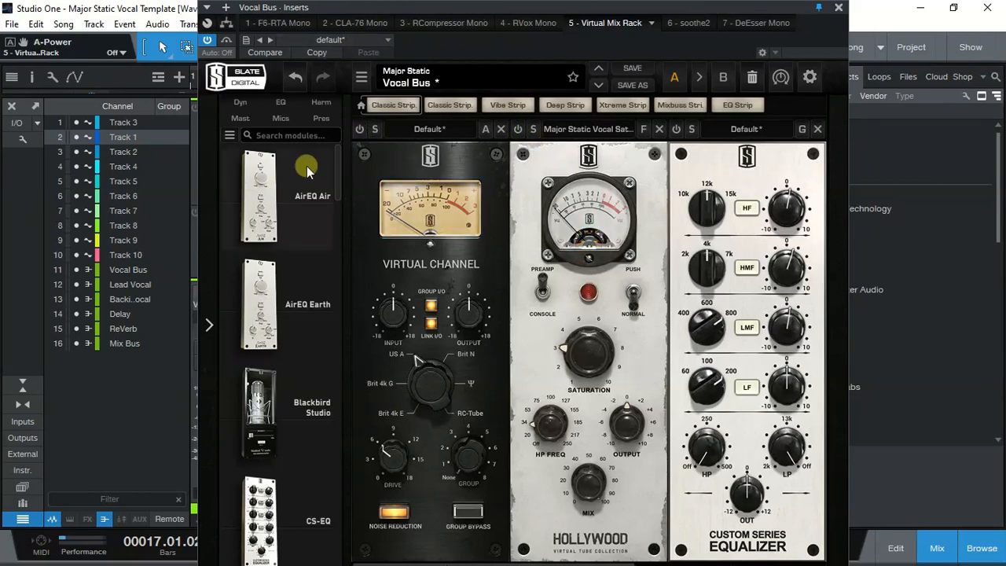
left_click_drag(472, 12, 556, 92)
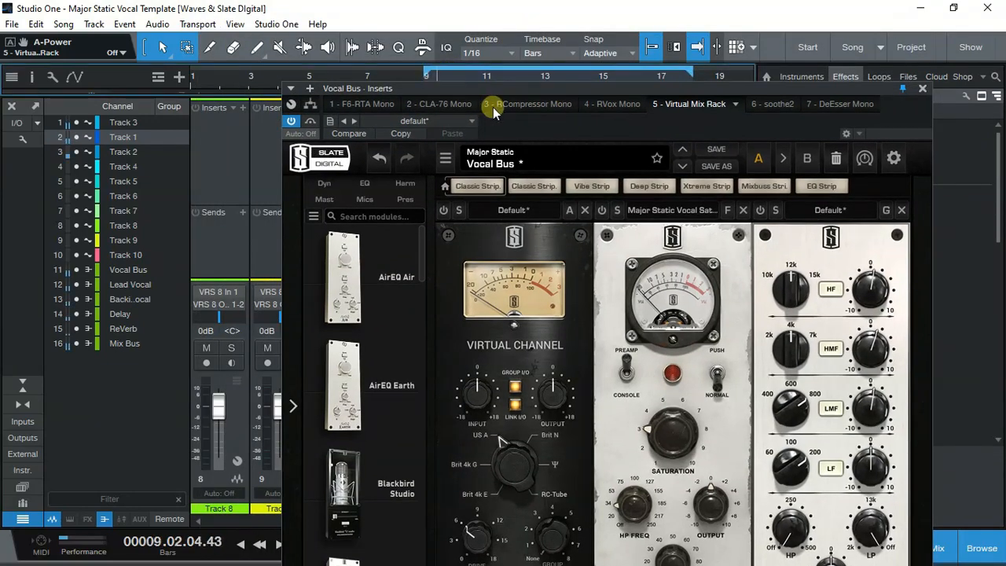
left_click_drag(519, 90, 425, 10)
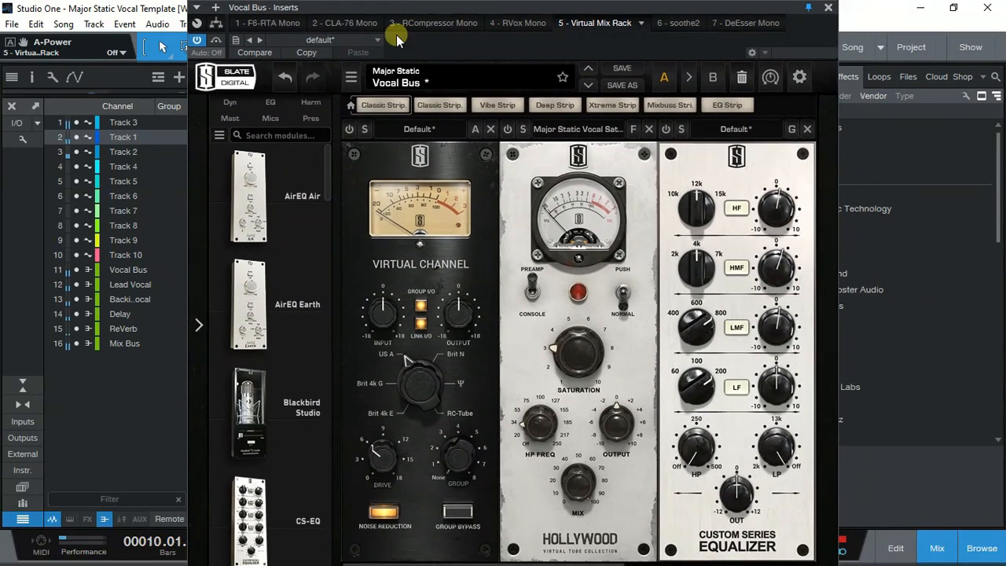
Switch the Virtual Channel and Hollywood modules back on during playback and set Hollywood's saturation to 2.75
left_click(348, 127)
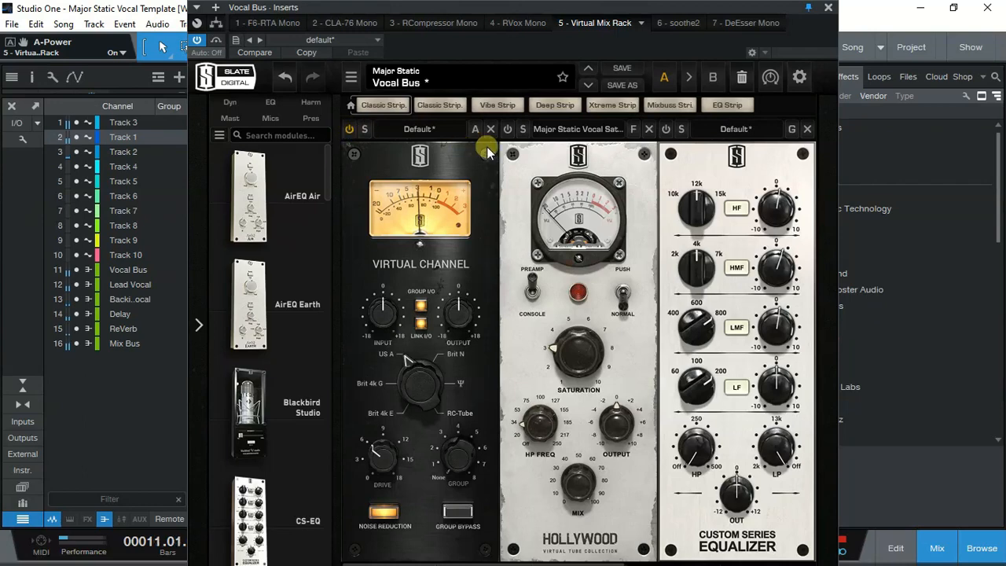
left_click(507, 130)
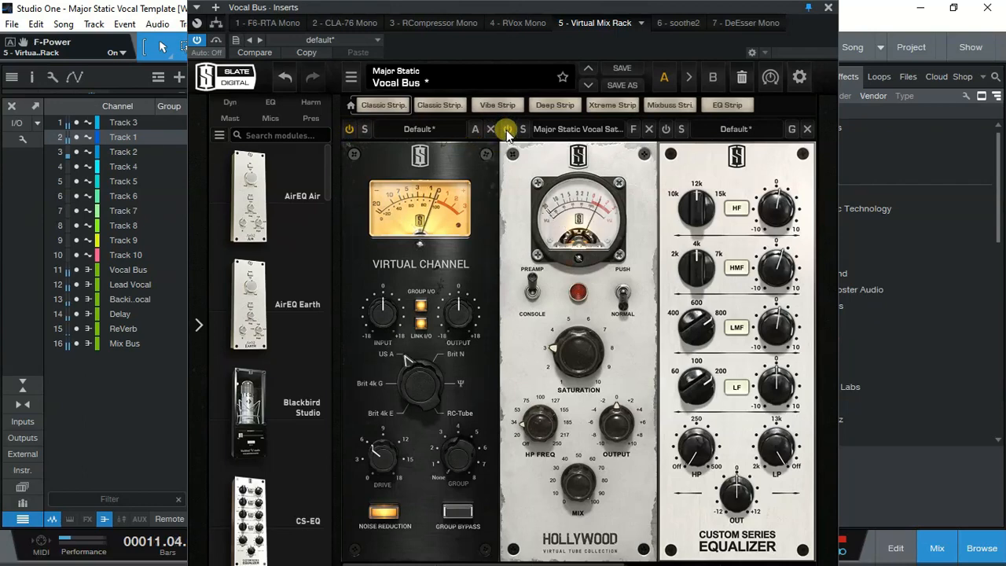
left_click_drag(572, 338, 575, 353)
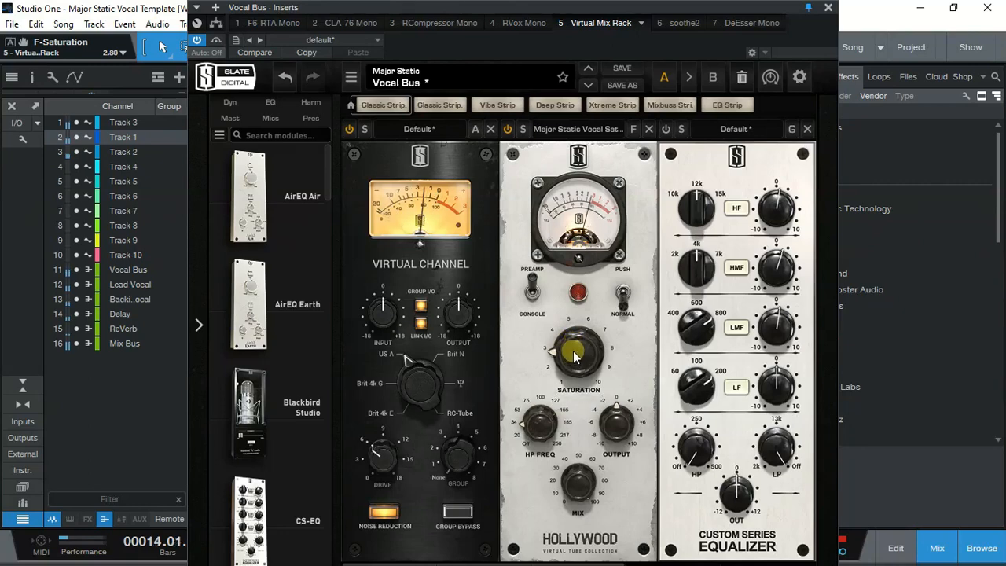
scroll(574, 360, "down", 1)
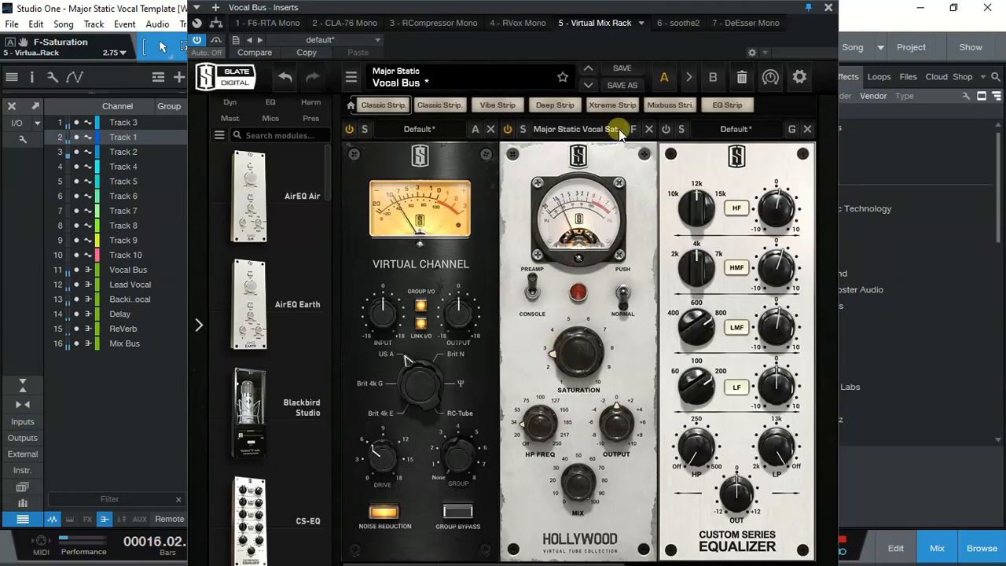
Switch on the Custom Series Equalizer module and play the song from near bar 9, keeping the rack window in view
mouse_move(505, 8)
left_mouse_down()
mouse_move(503, 73)
mouse_move(503, 8)
left_mouse_up()
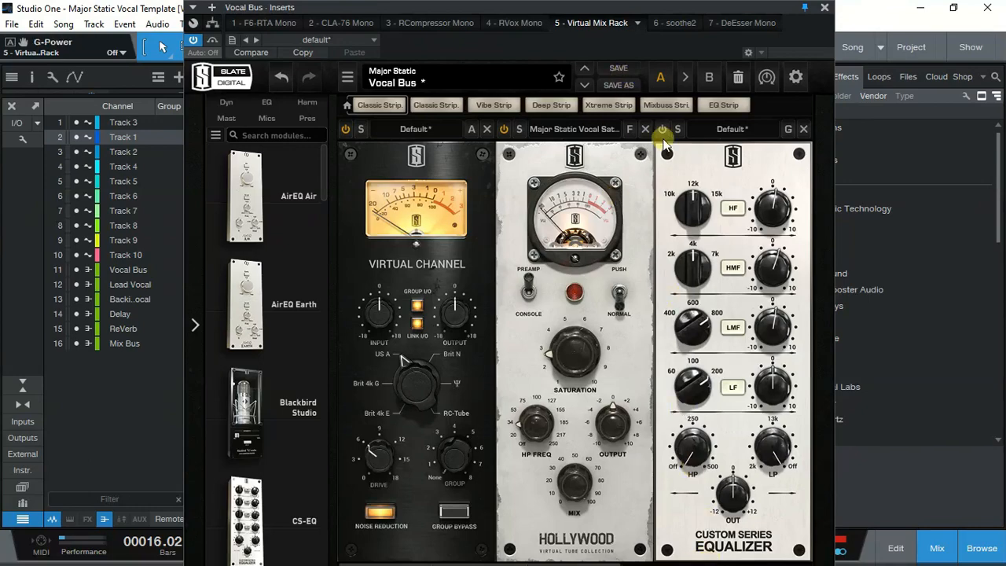
left_click_drag(611, 6, 548, 219)
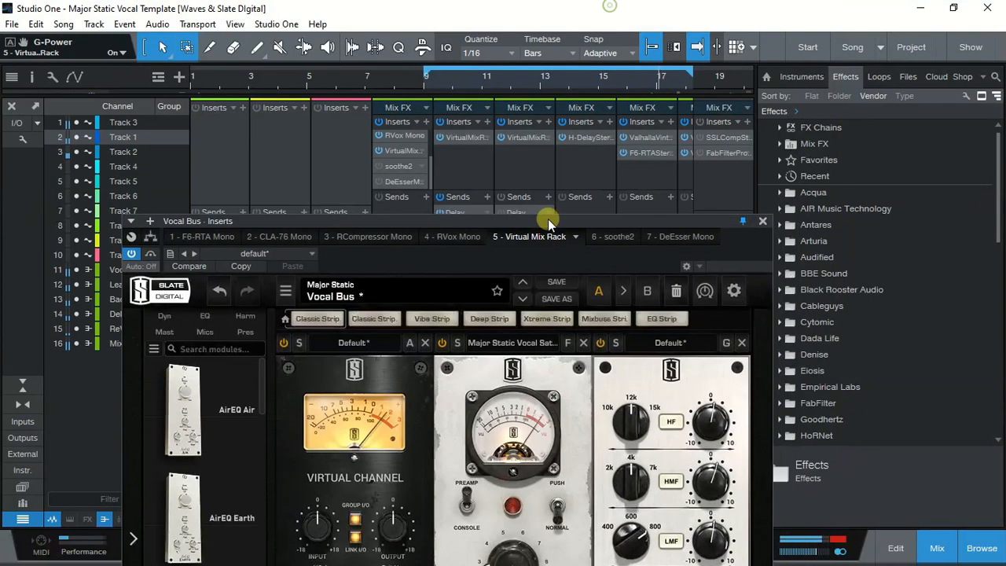
left_click(440, 81)
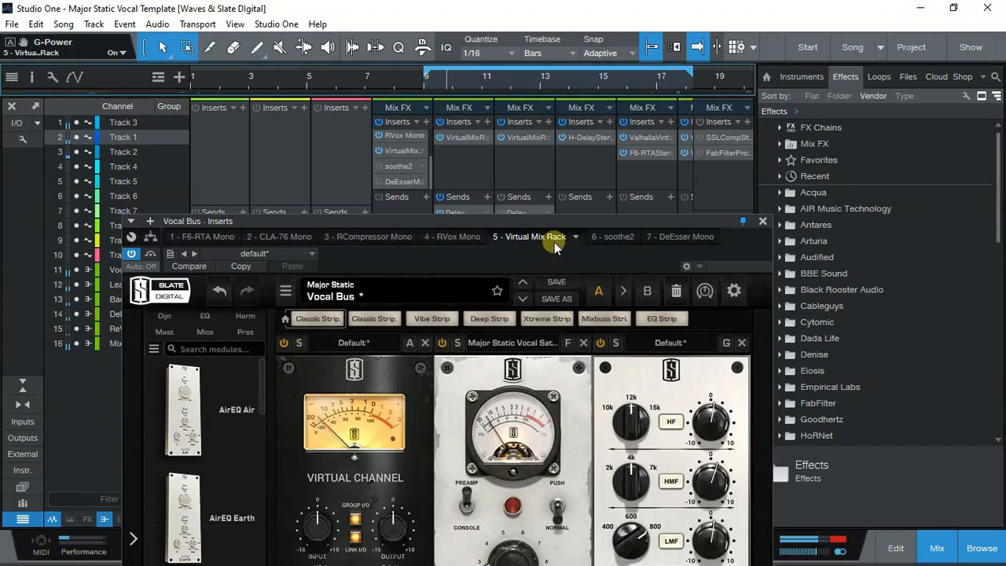
left_click_drag(579, 219, 567, 8)
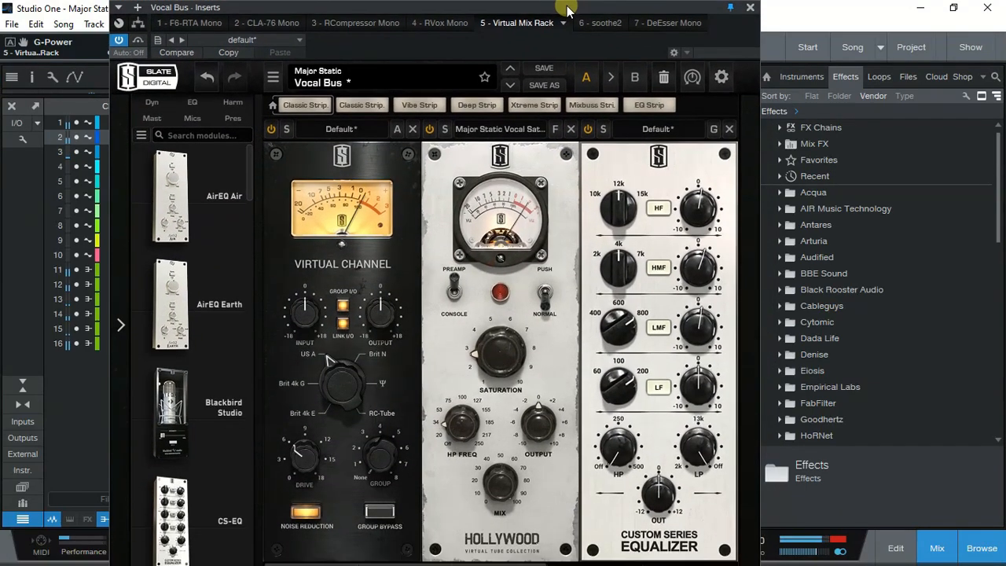
Show the remaining rack modules and examine the Custom Series Equalizer gains and the FG-Stress compression and mix settings
left_click(666, 561)
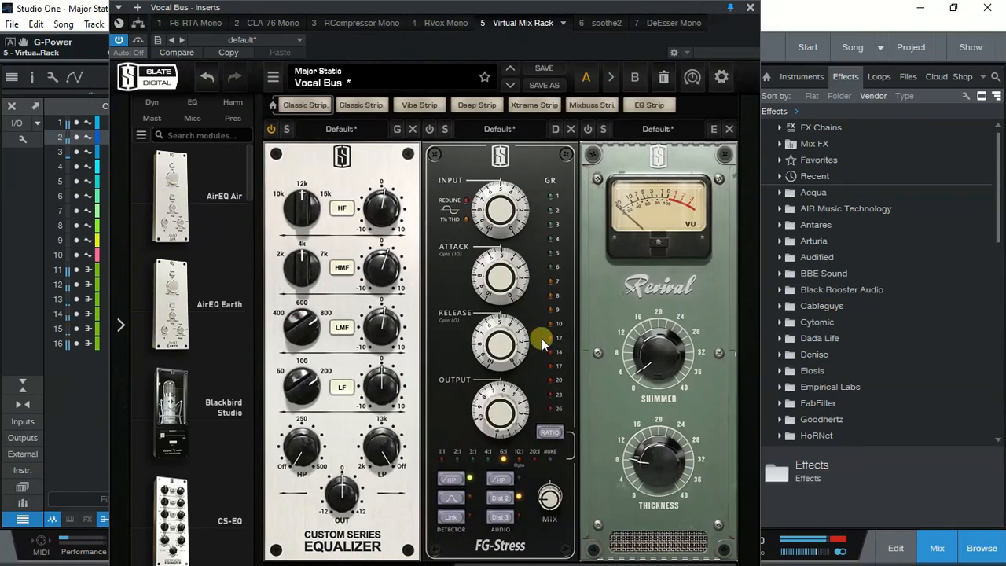
left_click(384, 271)
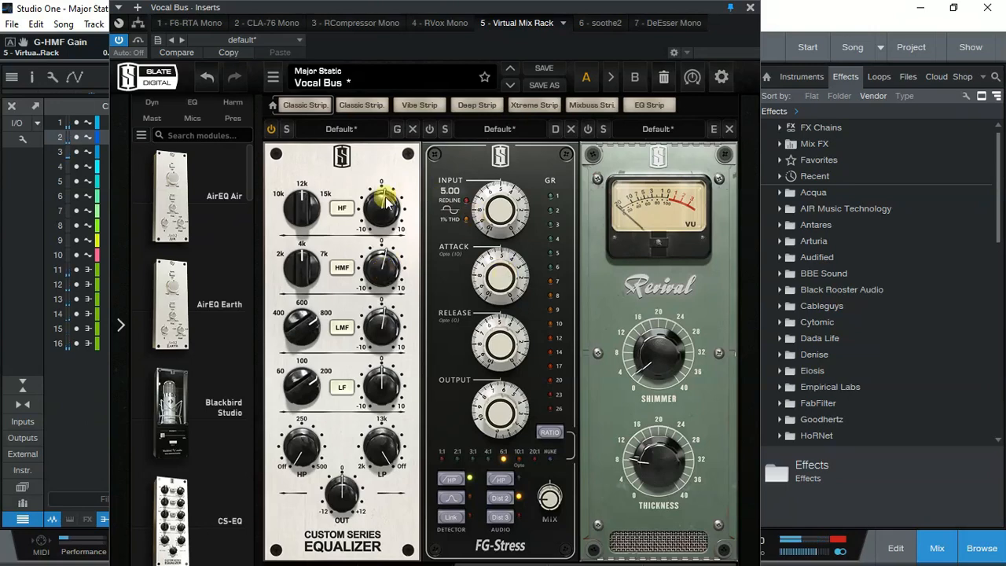
mouse_move(385, 203)
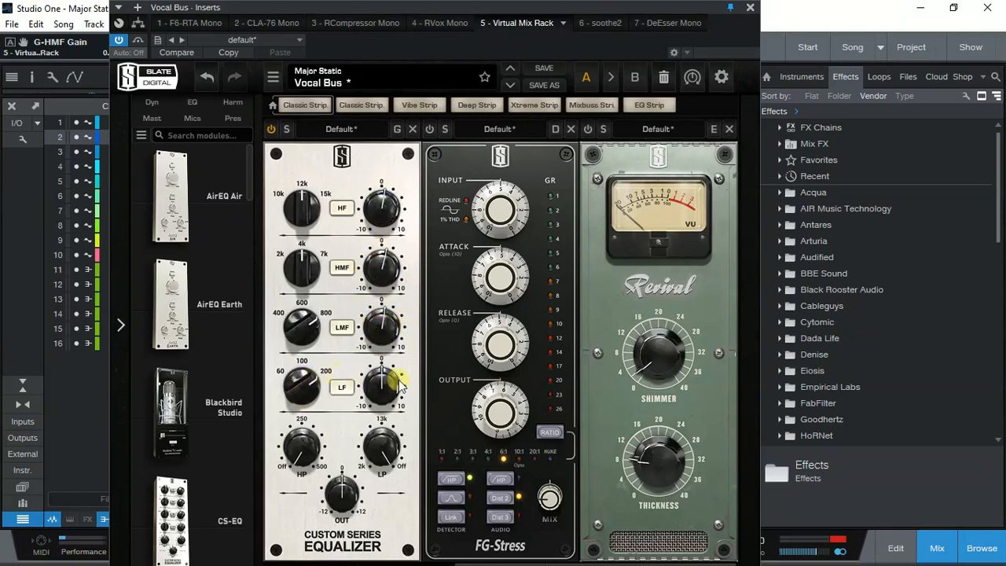
left_click_drag(313, 378, 351, 371)
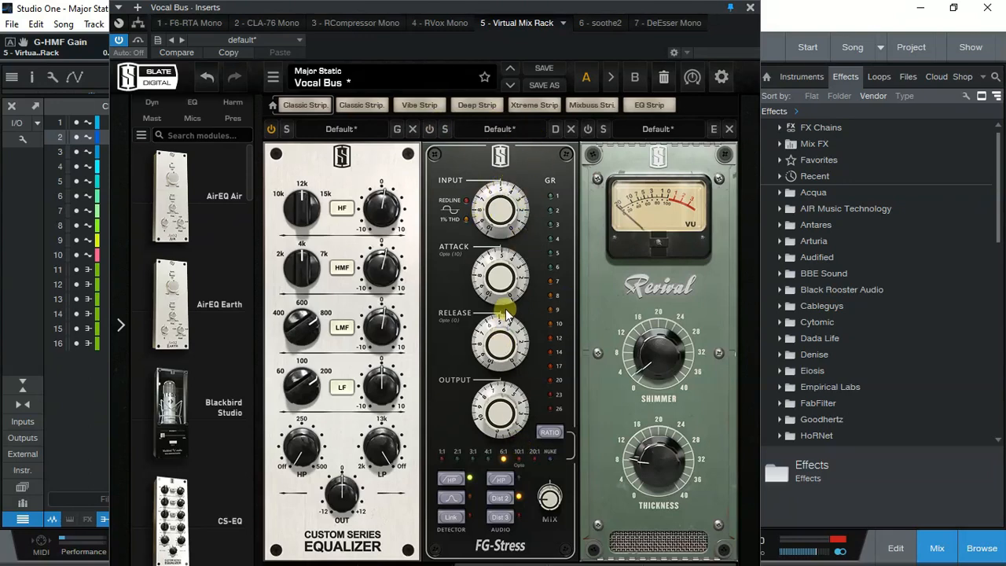
mouse_move(509, 269)
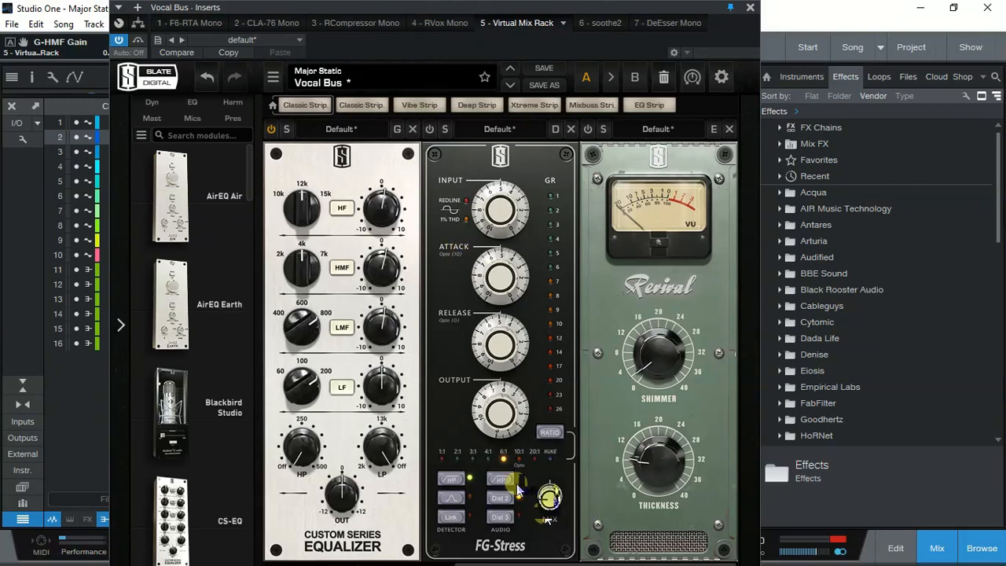
mouse_move(550, 498)
Play the song from near bar 9, switch on the FG-Stress module and set its mix to 17%
left_click_drag(381, 8, 388, 91)
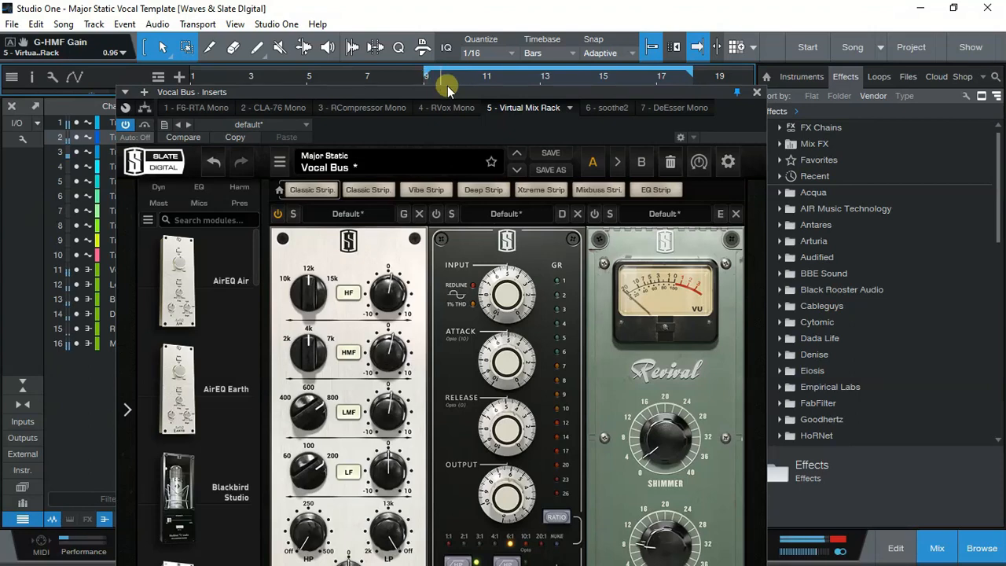
left_click_drag(453, 89, 460, 6)
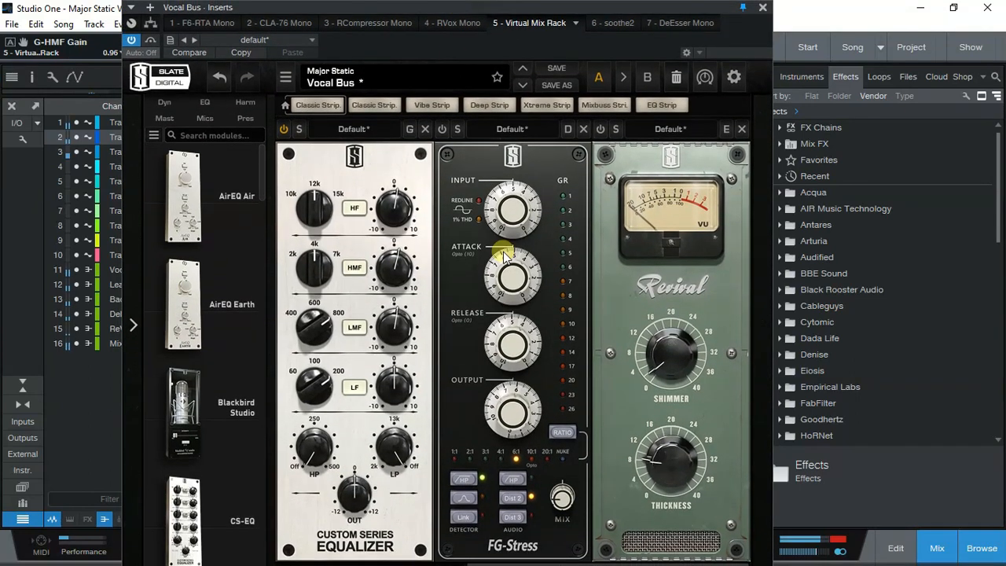
left_click(441, 130)
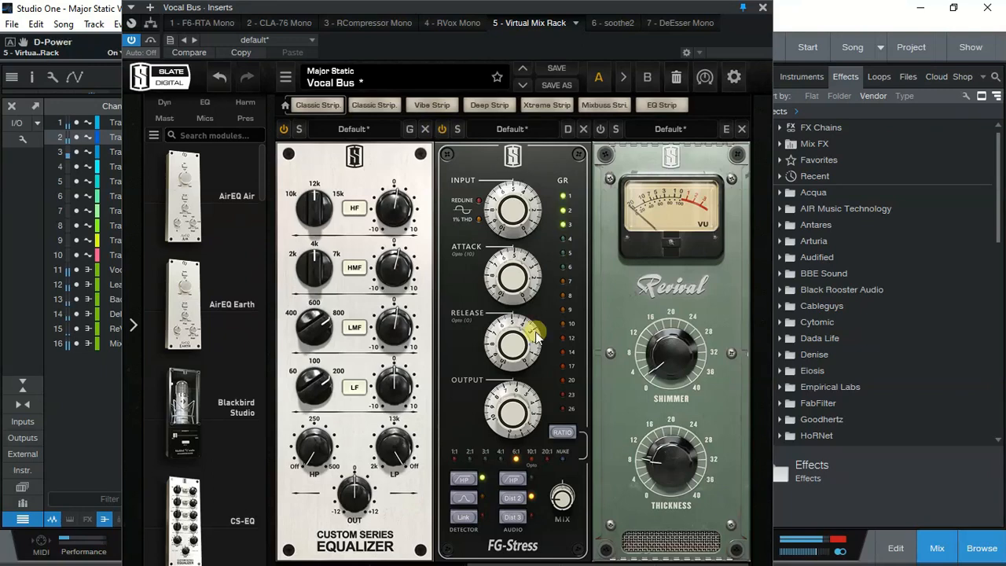
left_click(562, 500)
left_click_drag(562, 448, 563, 512)
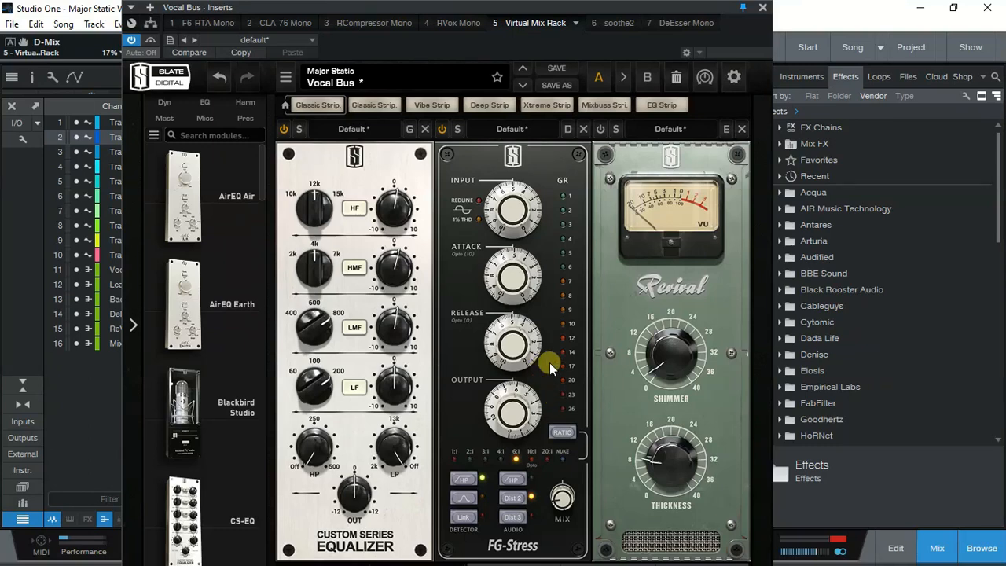
left_click_drag(523, 385, 516, 415)
Switch on the Revival module, play the song from near bar 9, stop playback and close the rack window
left_click(599, 130)
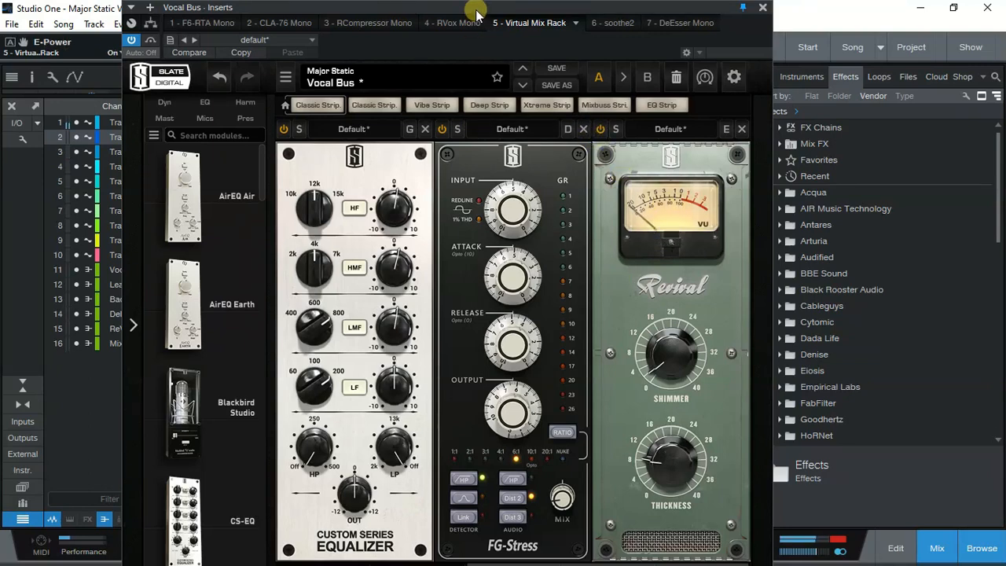
left_click_drag(476, 10, 471, 138)
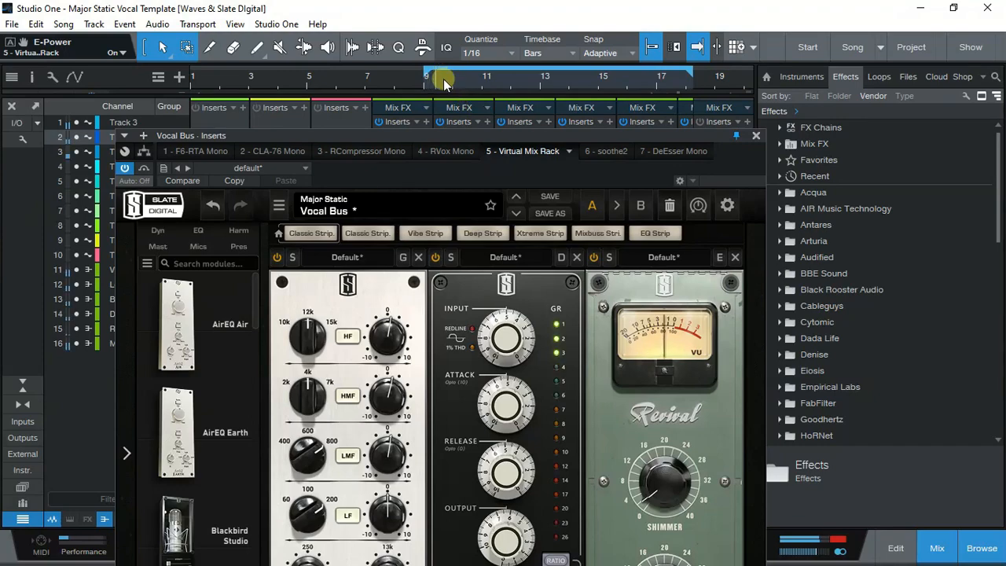
left_click_drag(482, 135, 505, 23)
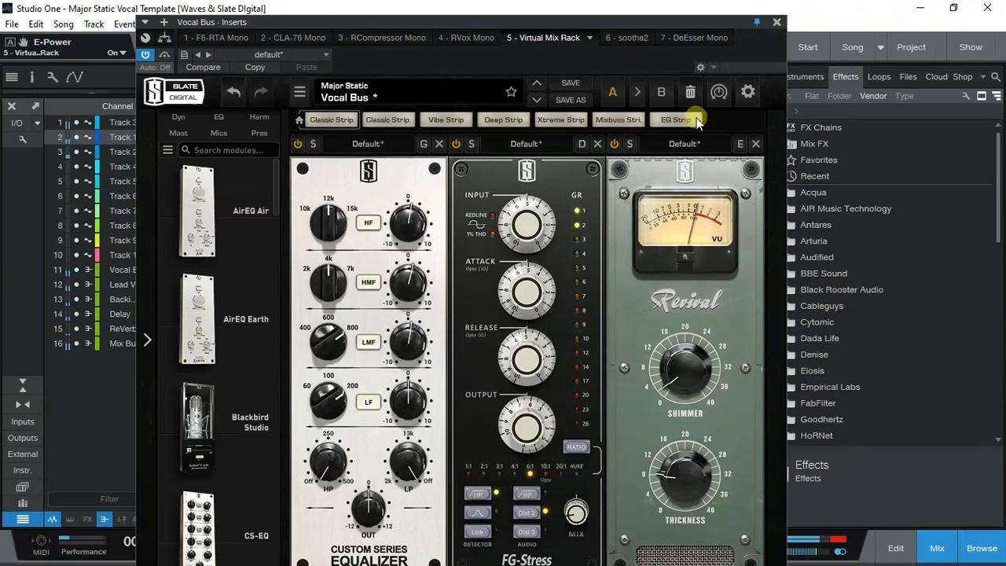
left_click(777, 24)
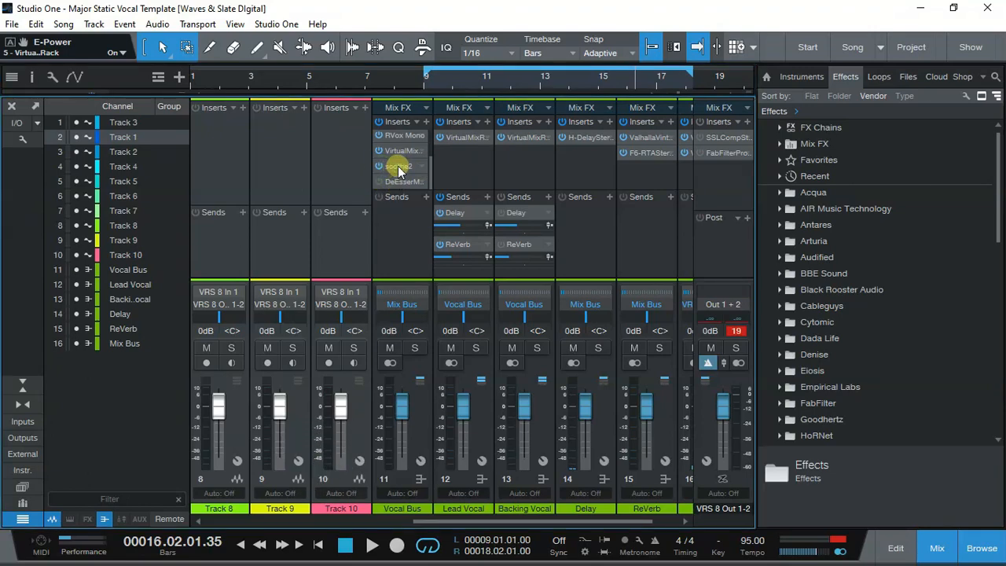
Activate soothe2 on the Vocal Bus, view its Vox bus start settings and play the song from near bar 9
double_click(399, 170)
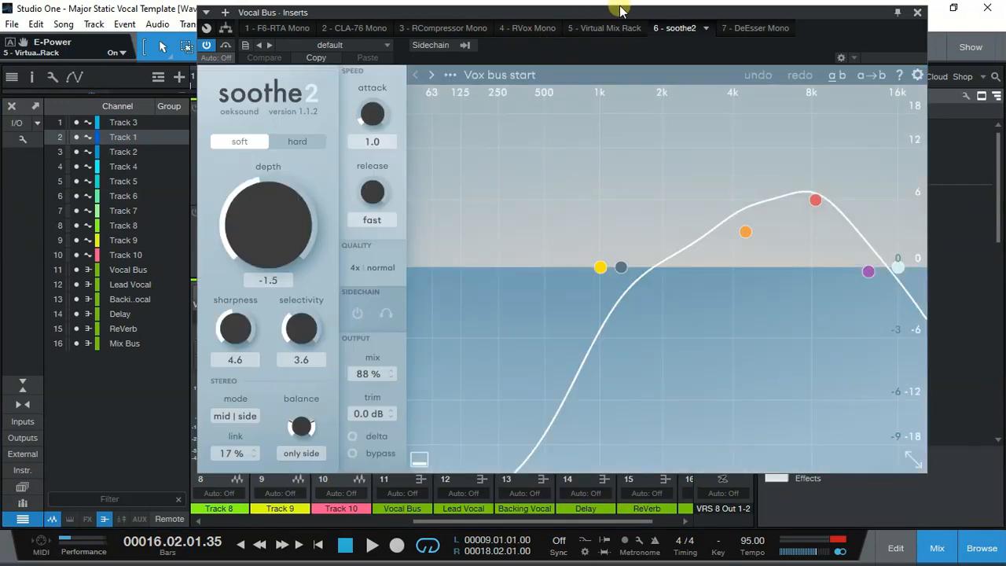
left_click_drag(620, 11, 585, 24)
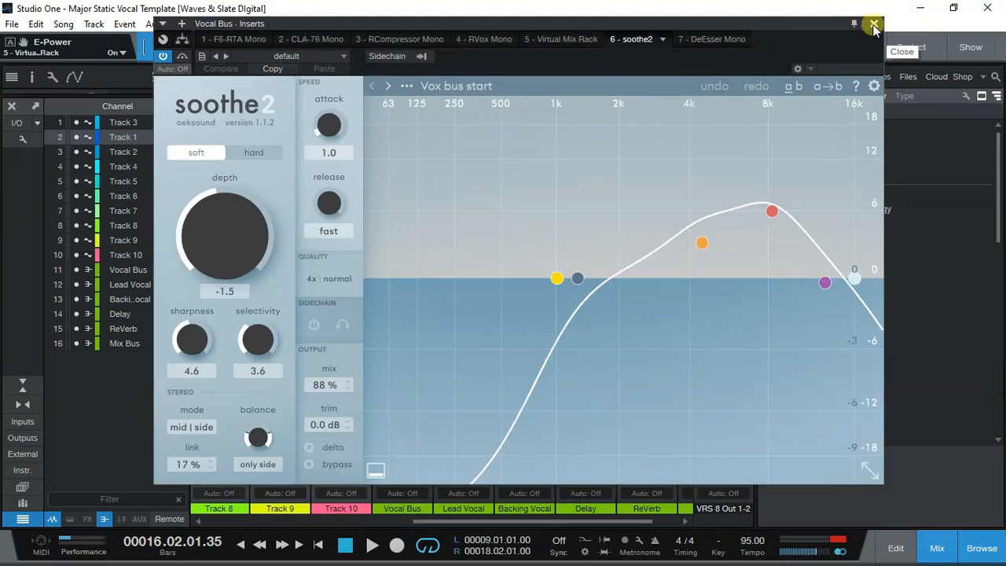
left_click_drag(624, 26, 548, 146)
left_click(434, 78)
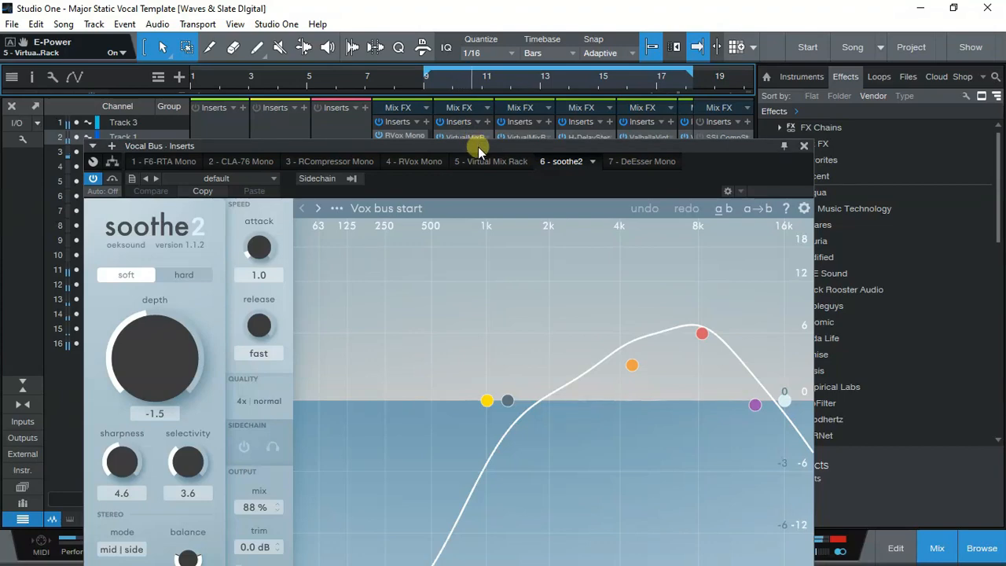
left_click(801, 147)
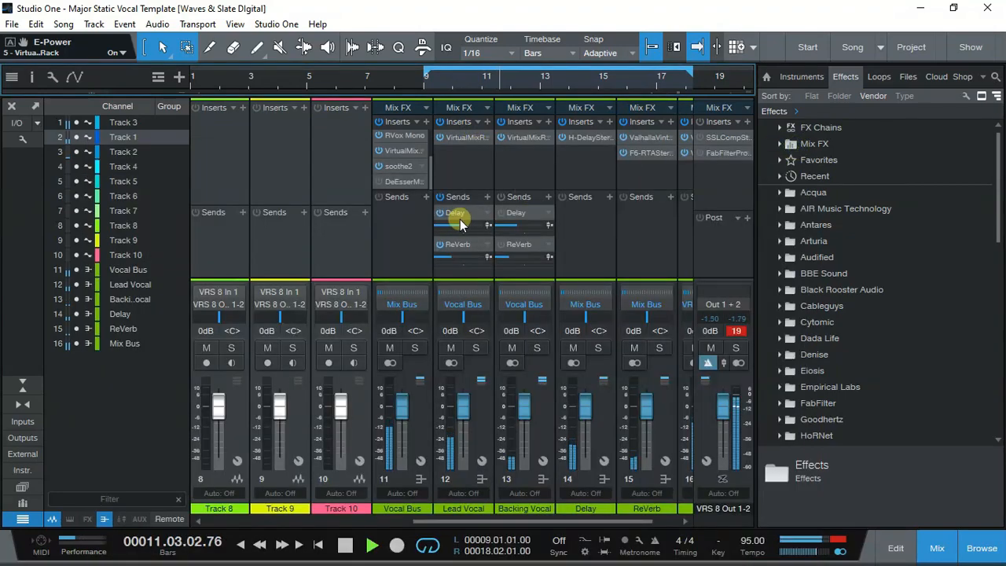
Compare the vocals with soothe2 bypassed and active, stop playback and close its window
left_click(394, 169)
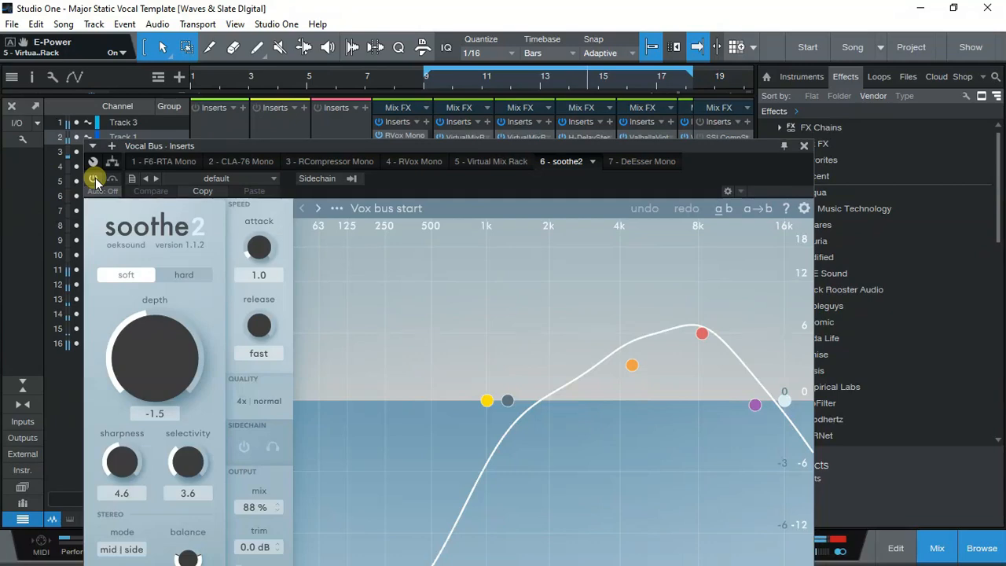
left_click(93, 178)
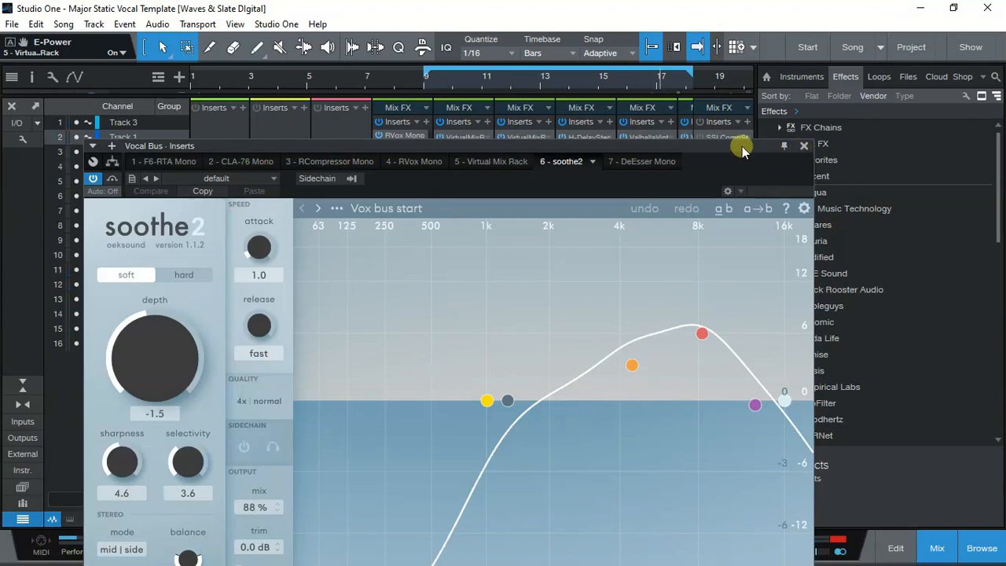
left_click_drag(743, 149, 745, 73)
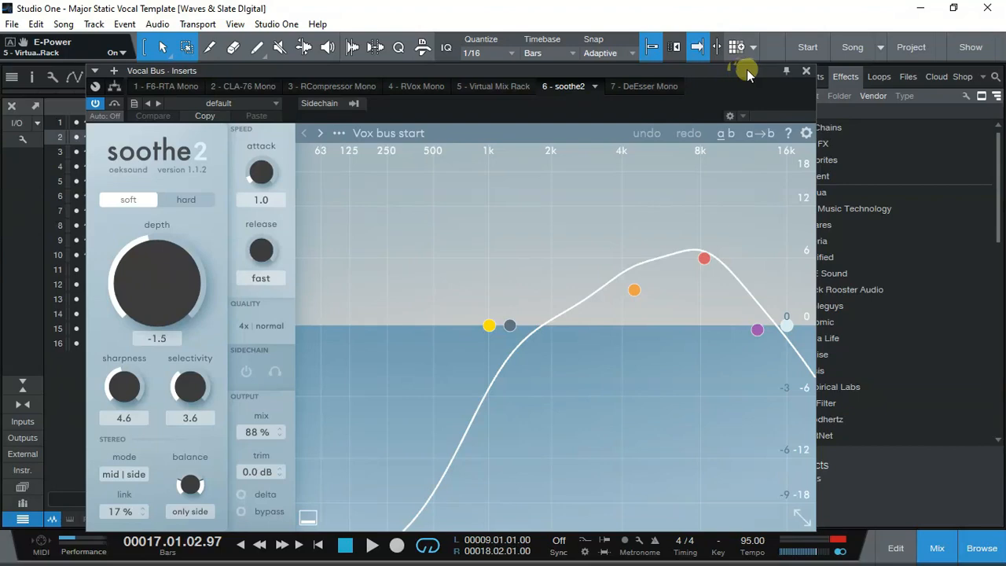
left_click(807, 72)
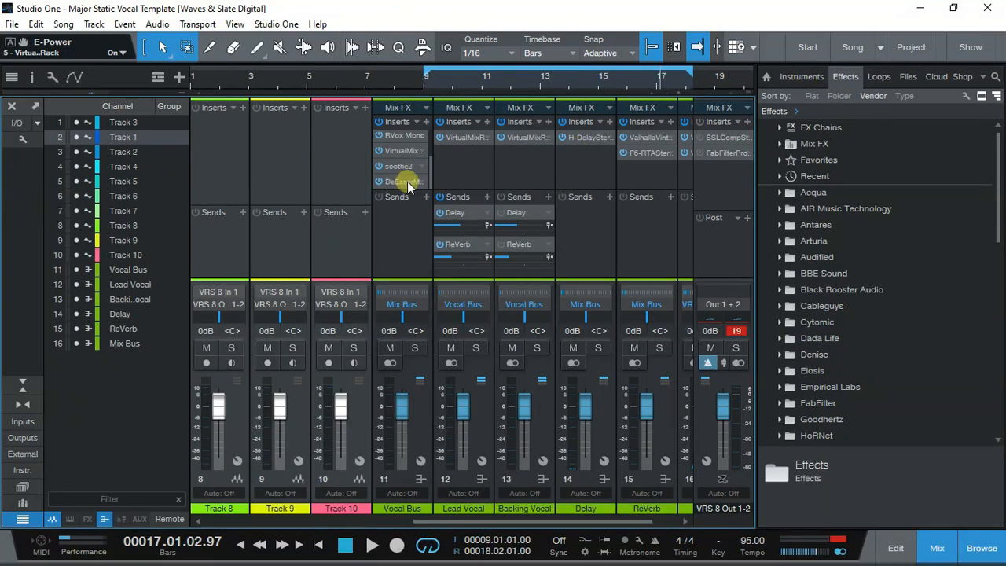
Activate the Vocal Bus DeEsser Mono and play the song from near bar 9
key("space")
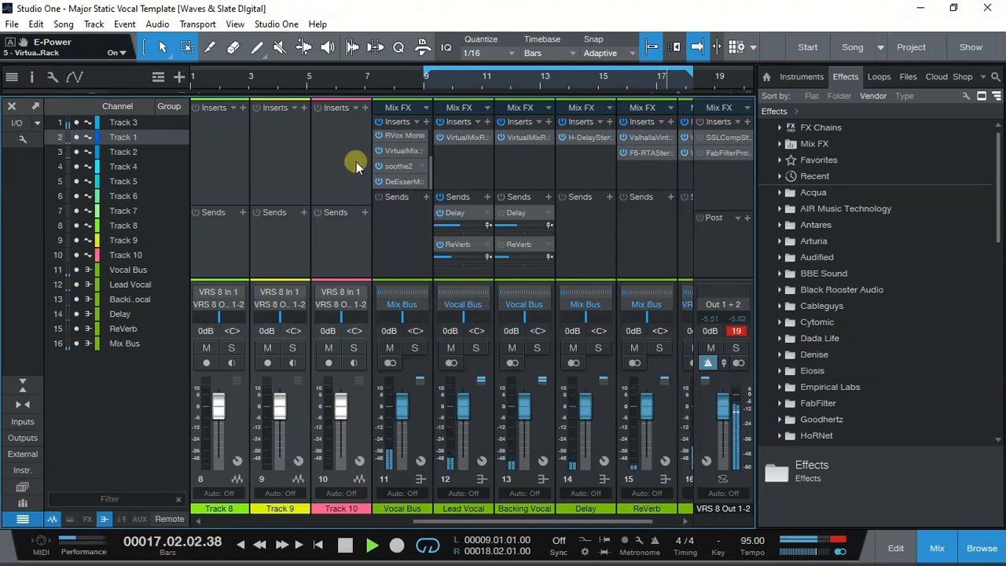
left_click(445, 86)
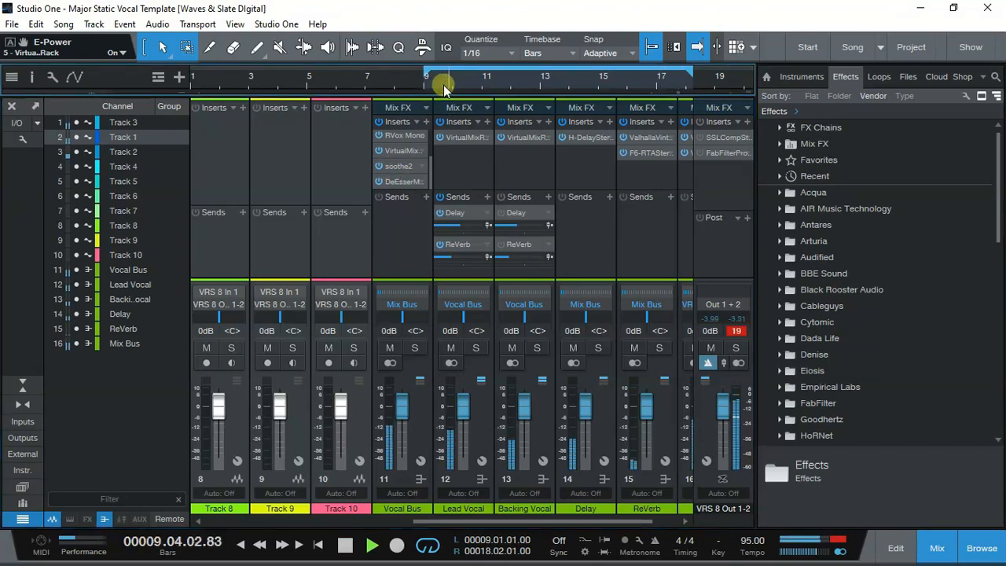
Compare the vocals with the Vocal Bus DeEsser Mono bypassed and active, stop playback and close its window
left_click(403, 181)
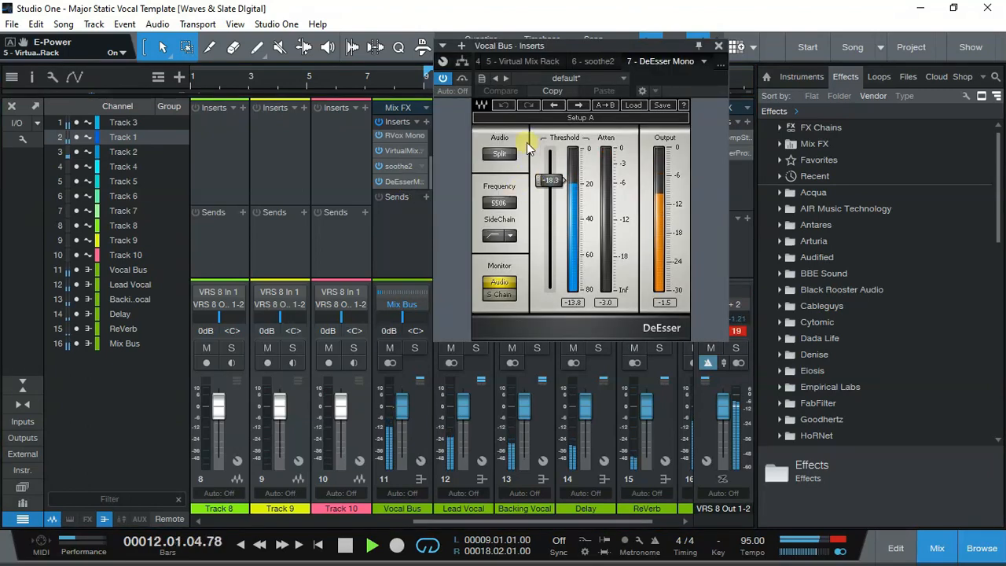
left_click(443, 79)
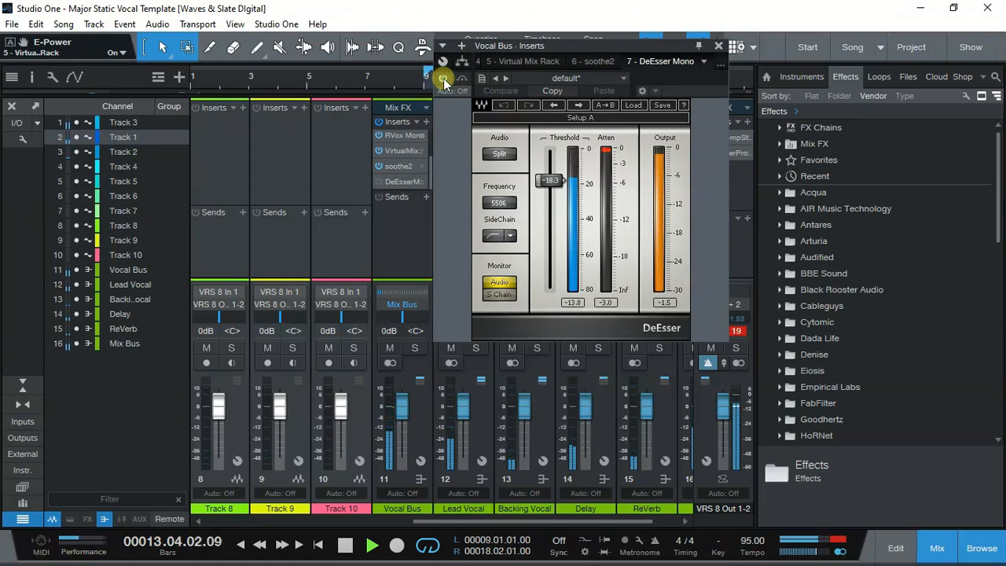
left_click(443, 78)
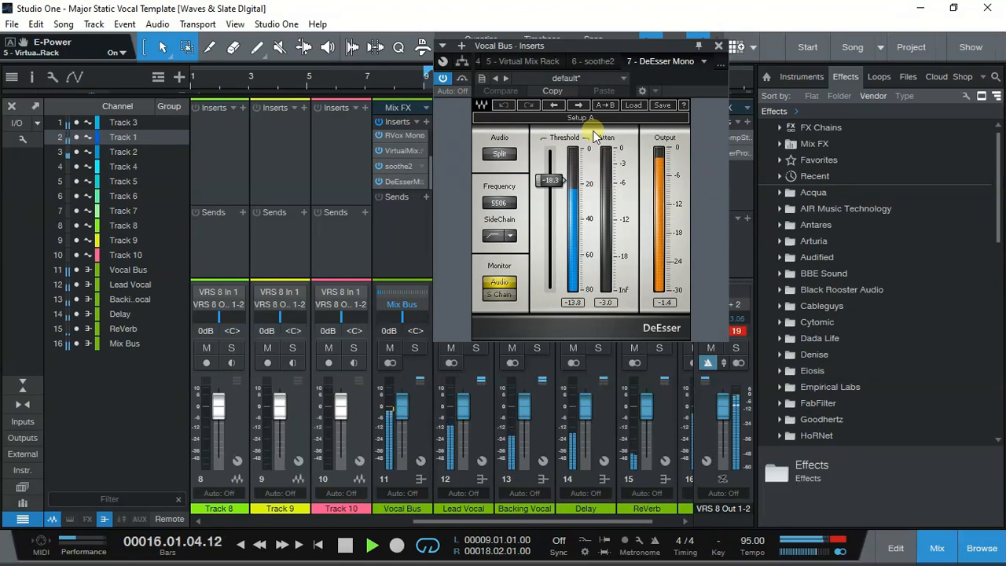
key("space")
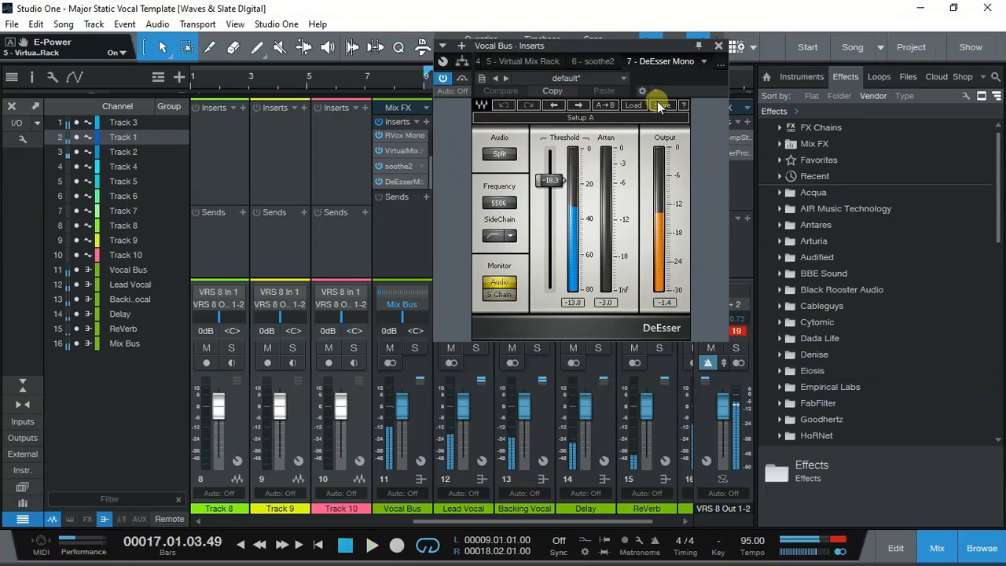
left_click(719, 46)
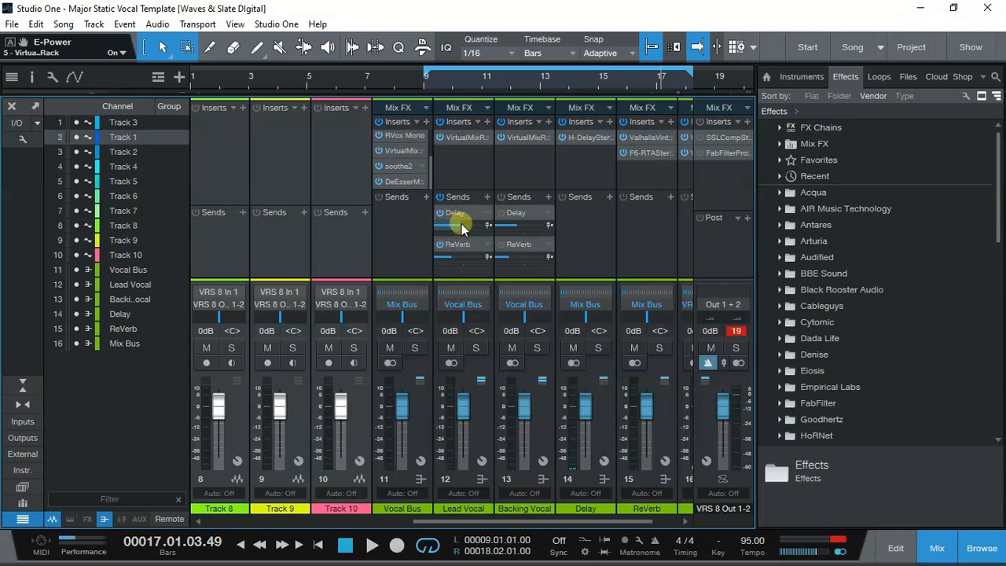
Check the Lead Vocal's Delay send level and view the H-Delay Stereo settings on the Delay channel
mouse_move(461, 227)
left_mouse_down()
mouse_move(449, 225)
mouse_move(460, 226)
left_mouse_up()
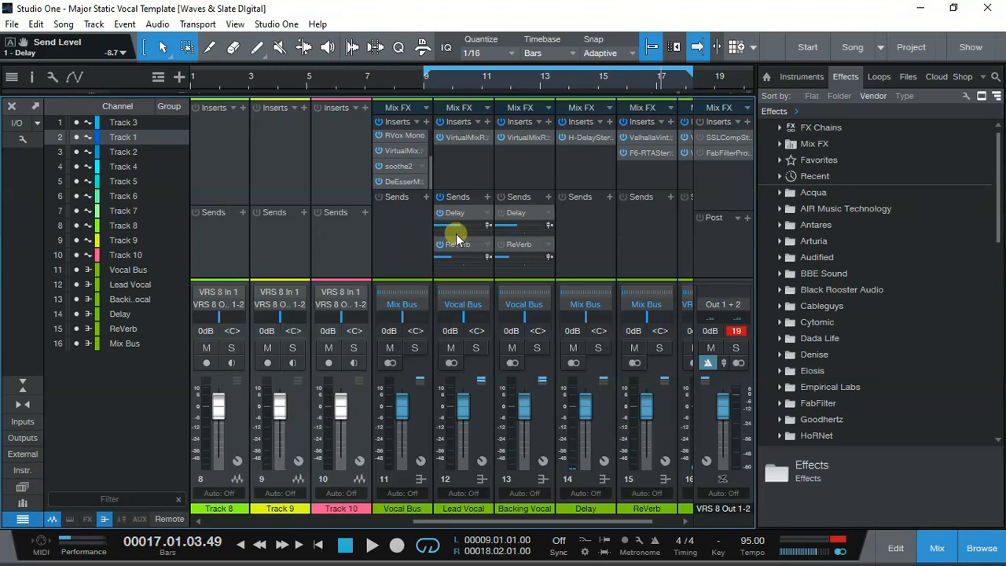
left_click(577, 136)
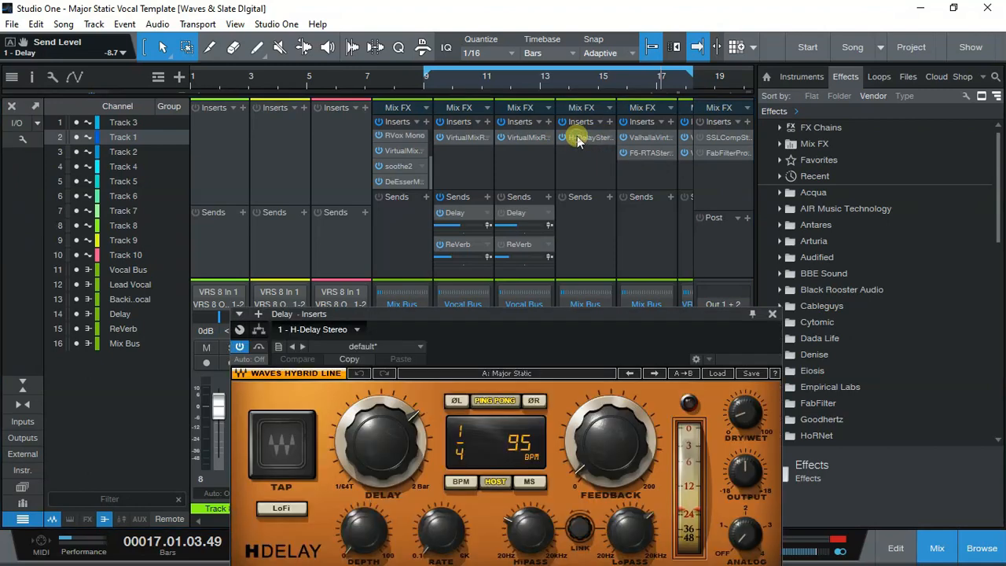
left_click(771, 315)
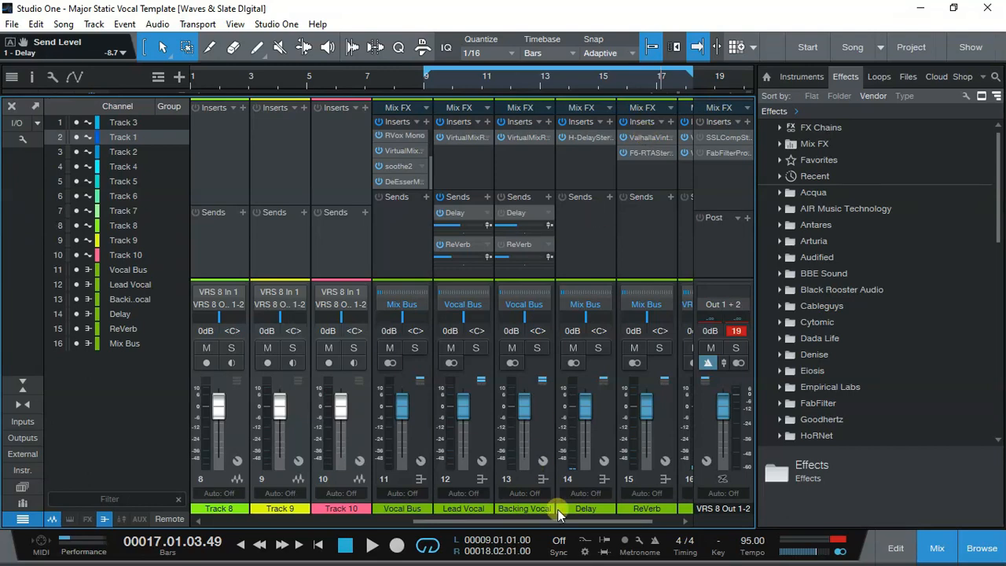
View the Virtual Tape Machines settings on the Mix Bus and close the plug-in window
left_click_drag(576, 520, 632, 520)
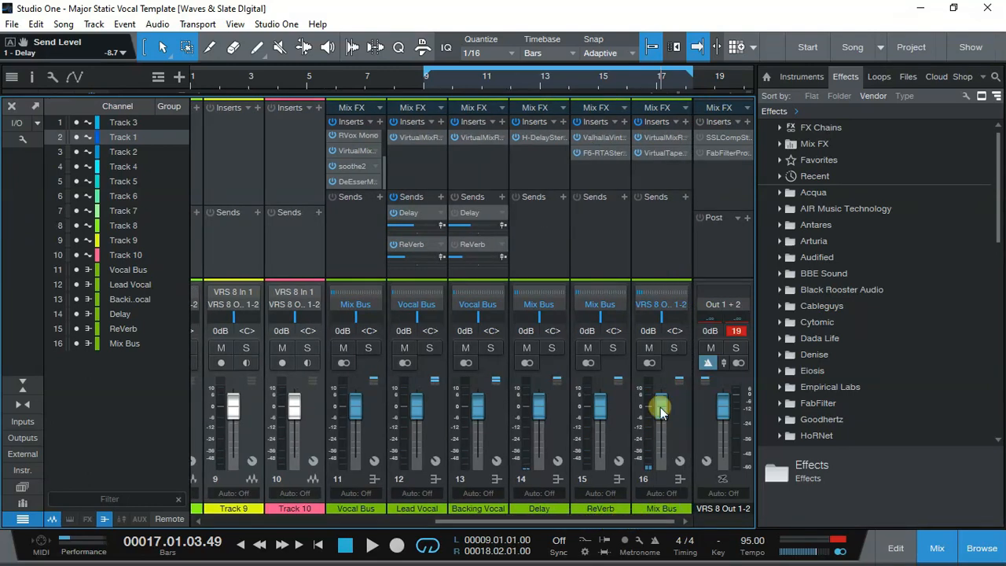
double_click(665, 153)
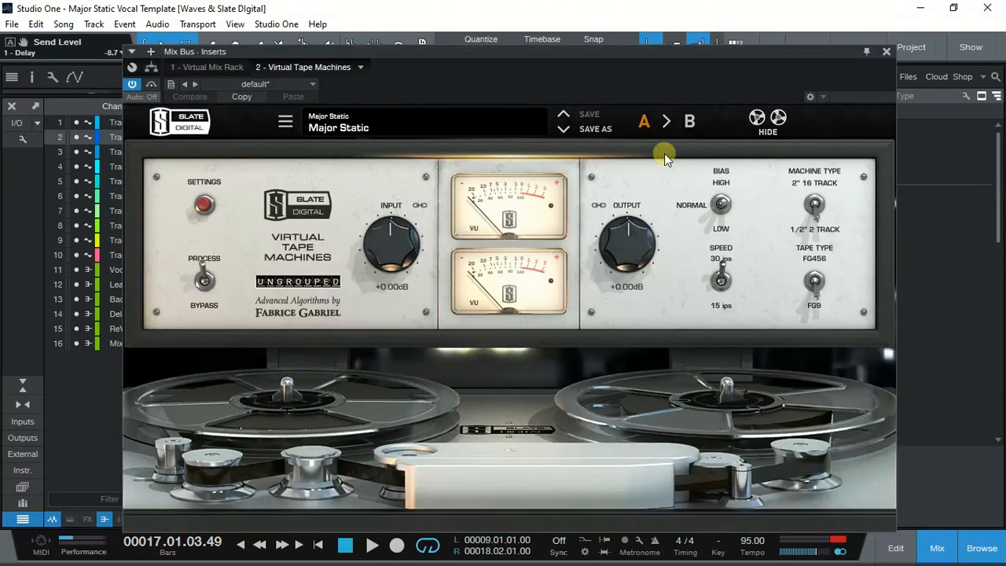
left_click(886, 52)
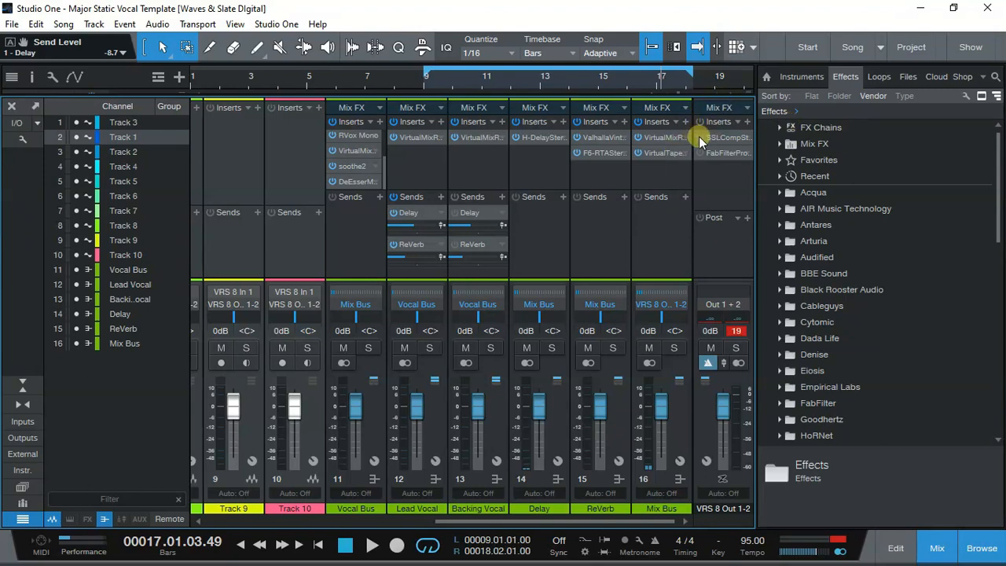
Activate all inserts on the VRS 8 Out 1-2 output channel and view the FabFilter Pro-L 2 limiter settings
left_click(702, 116)
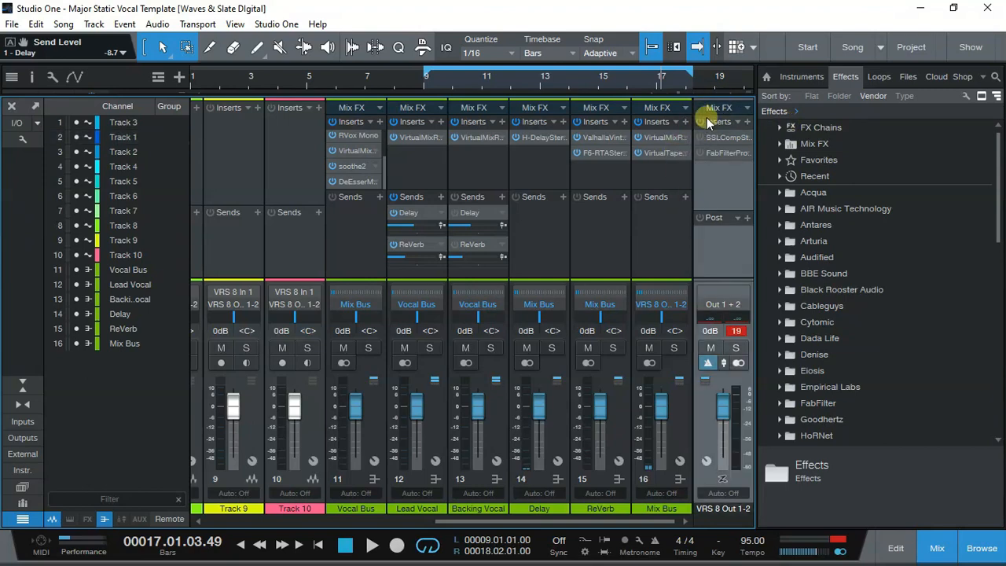
left_click(701, 121)
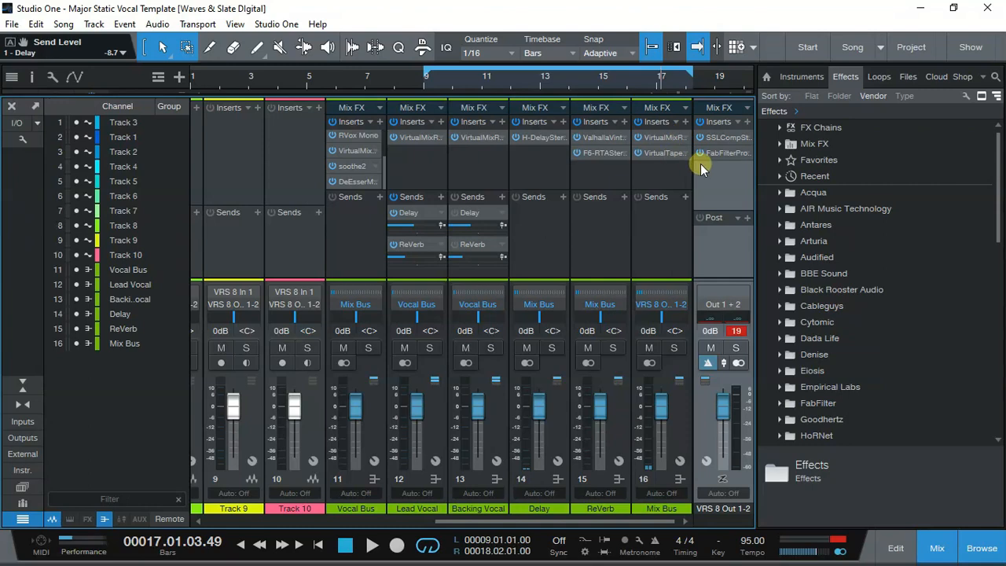
left_click(445, 74)
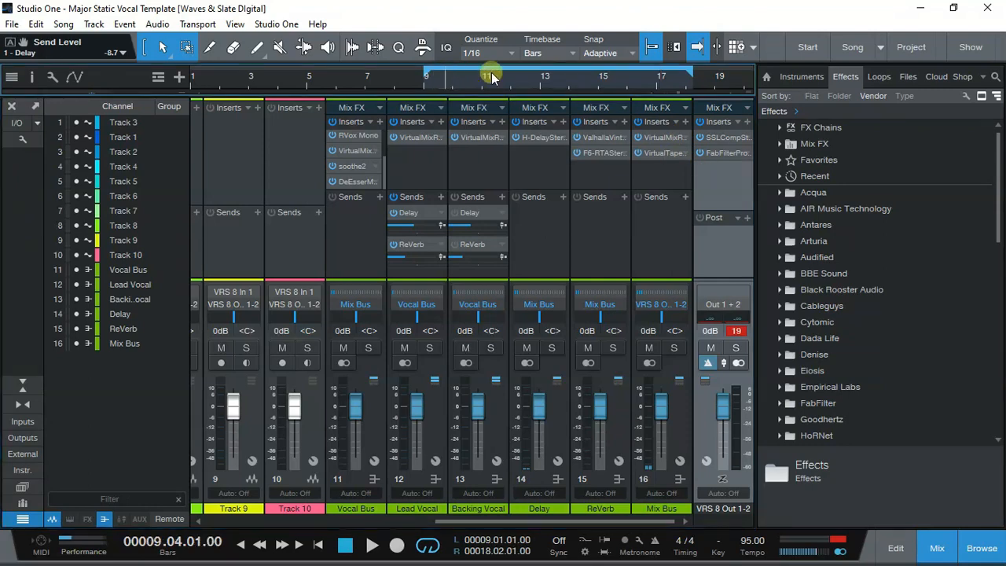
double_click(735, 154)
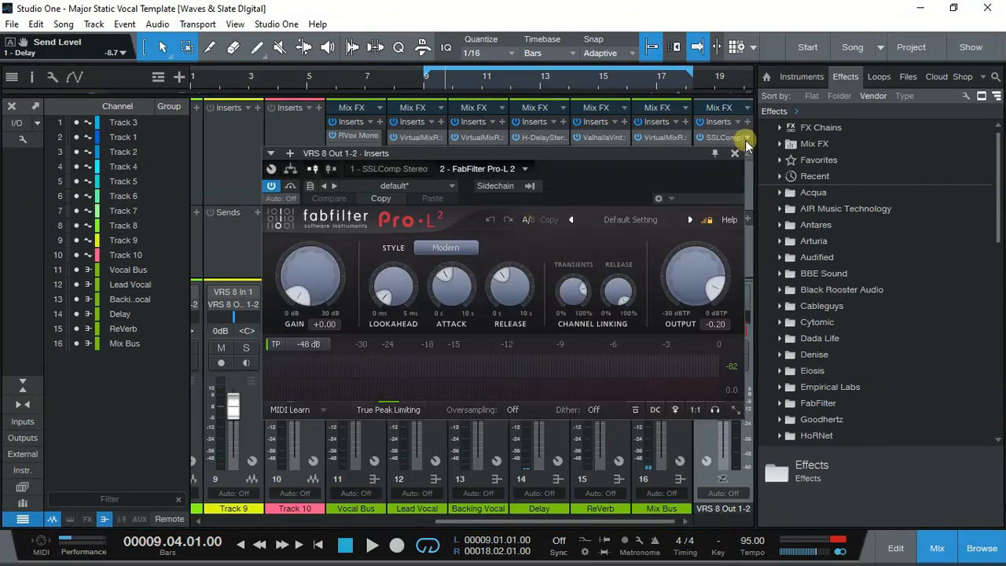
left_click(735, 153)
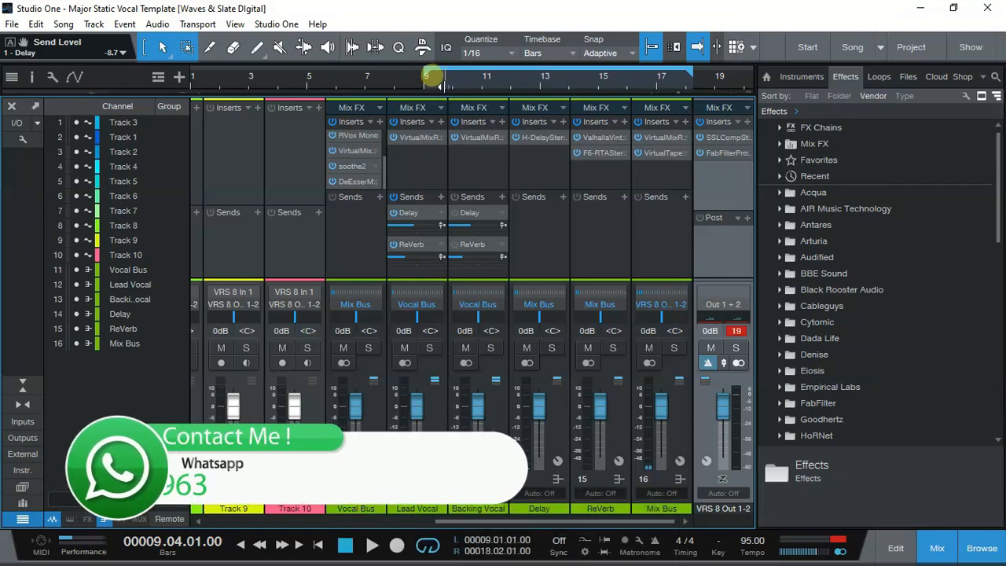
Play the song from near bar 9 through the complete chain, stop playback and close the mixer to show the arrangement
left_click(429, 75)
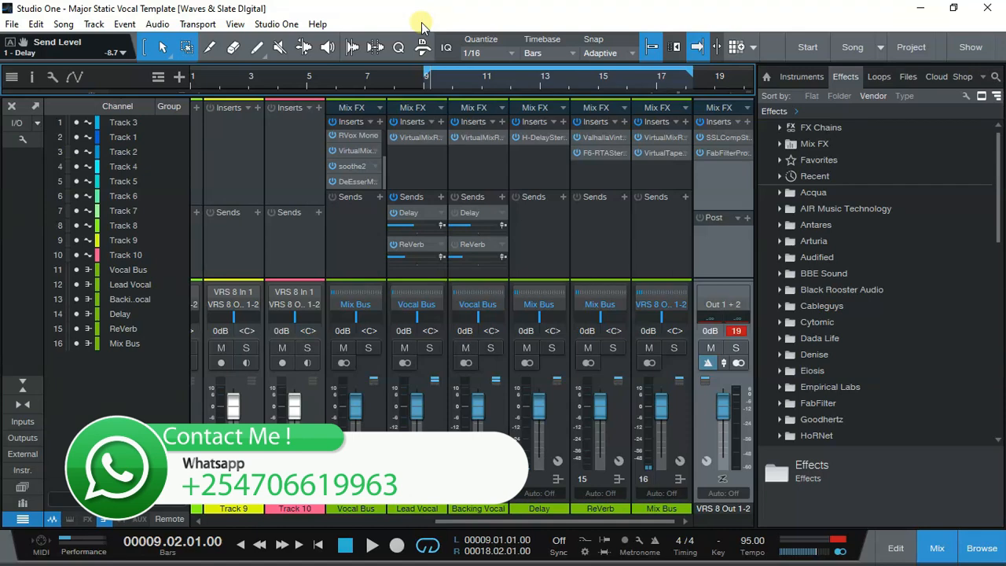
key("space")
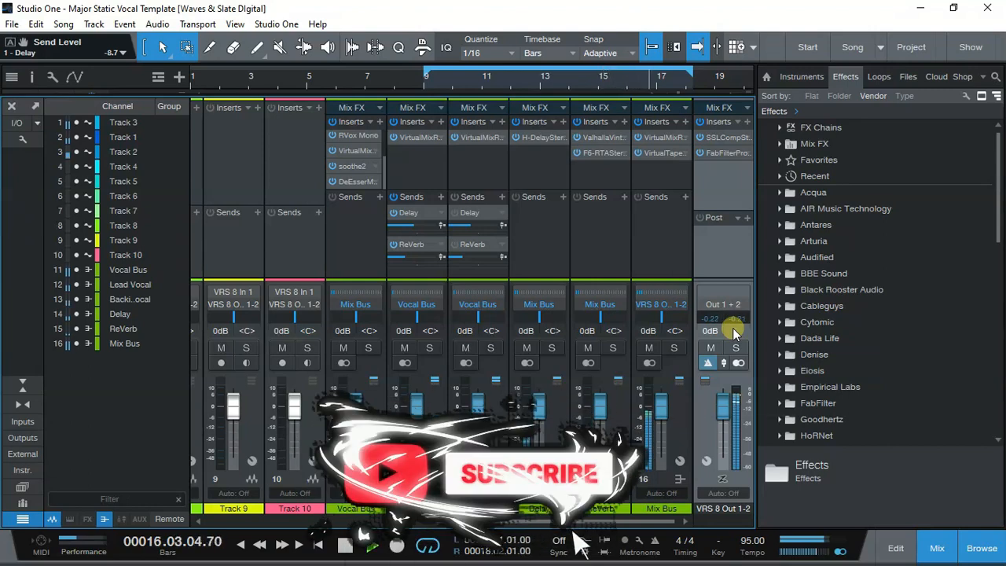
key("space")
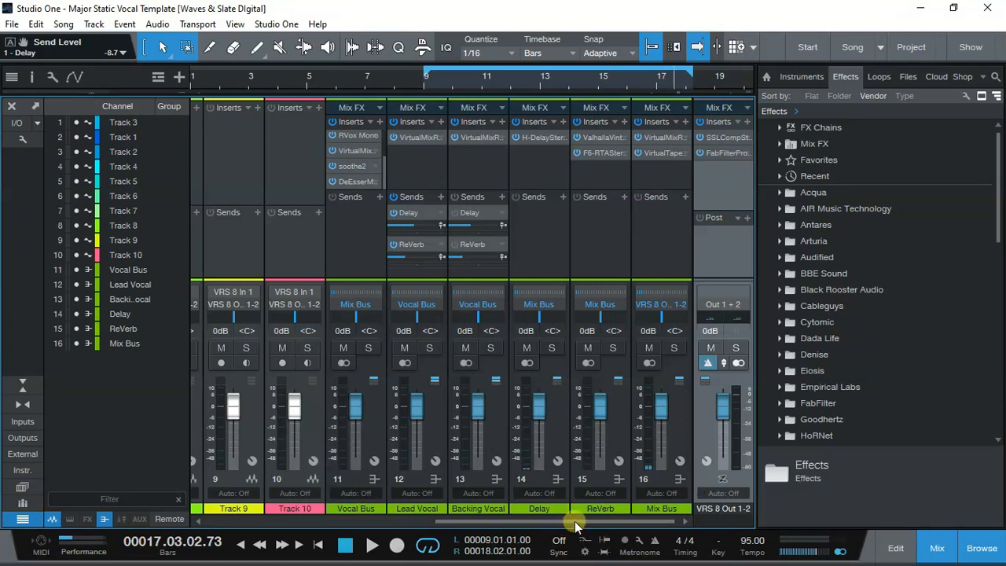
left_click_drag(585, 521, 533, 515)
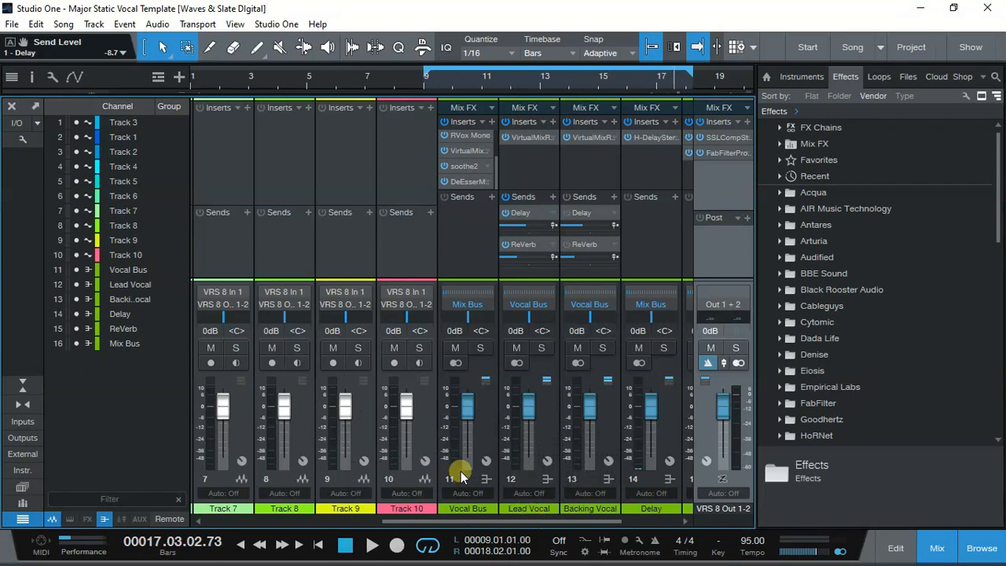
left_click(12, 106)
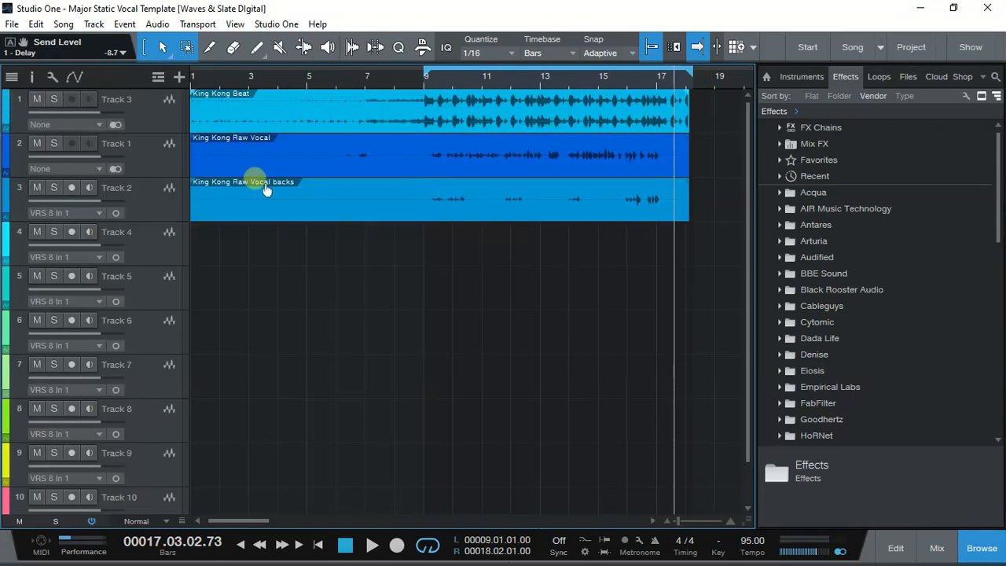